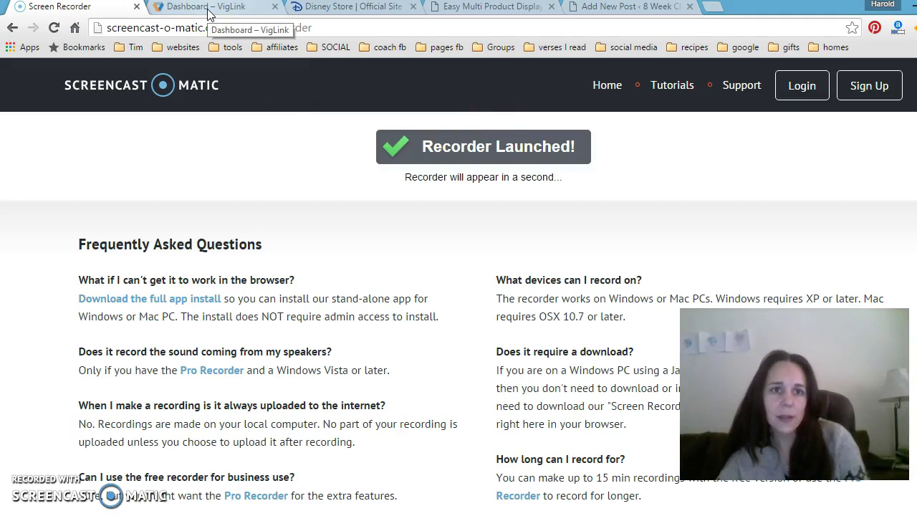
Bring up the VigLink dashboard showing $16.9 gross sales and $0.380 revenue for 11/27/15–12/27/15.
{"action": "left_click", "coordinate": [207, 9]}
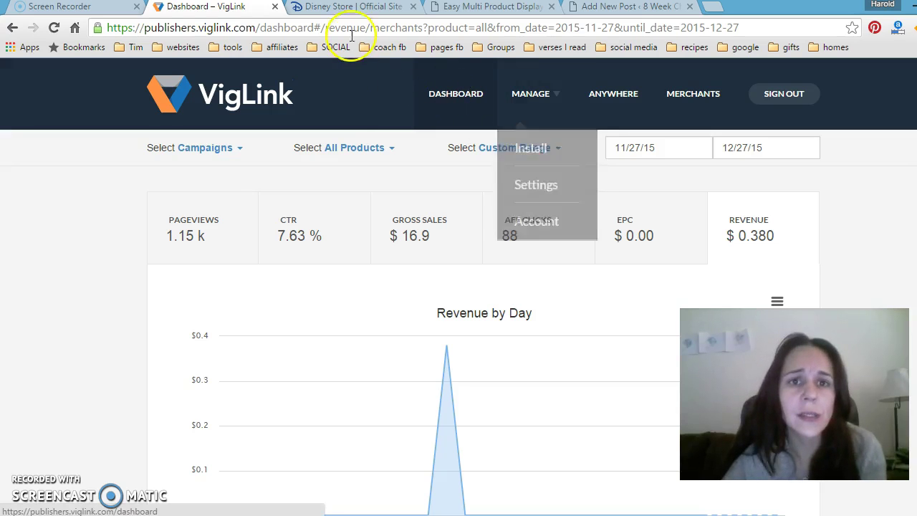
On Disney Store, browse Featured Products and open the Anna Deluxe Coronation Costume For Kids page.
{"action": "left_click", "coordinate": [341, 8]}
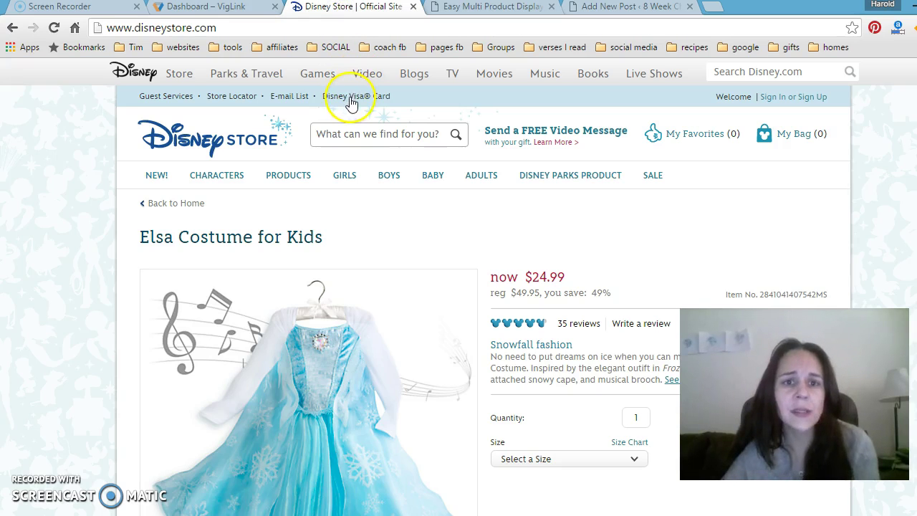
{"action": "scroll", "coordinate": [131, 356], "scroll_direction": "down", "scroll_amount": 2}
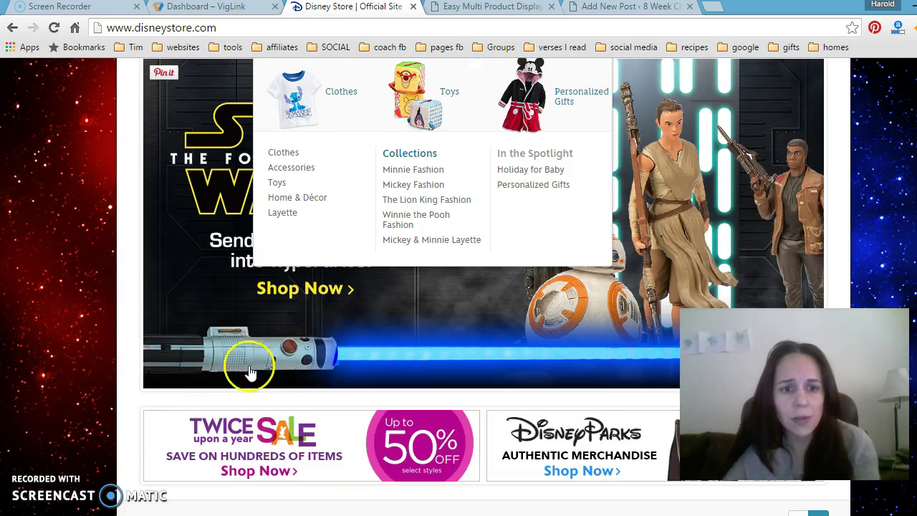
{"action": "scroll", "coordinate": [749, 277], "scroll_direction": "up", "scroll_amount": 2}
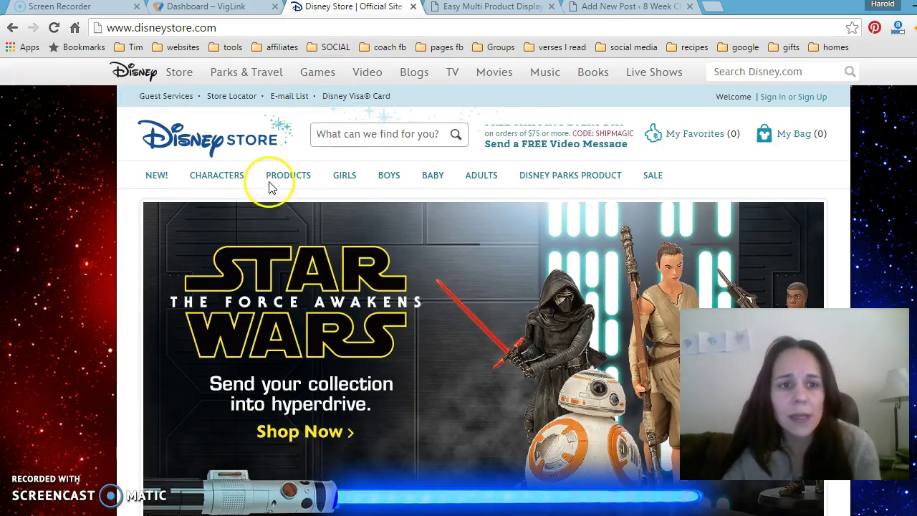
{"action": "mouse_move", "coordinate": [270, 182]}
{"action": "scroll", "coordinate": [332, 231], "scroll_direction": "down", "scroll_amount": 1}
{"action": "scroll", "coordinate": [349, 242], "scroll_direction": "down", "scroll_amount": 1}
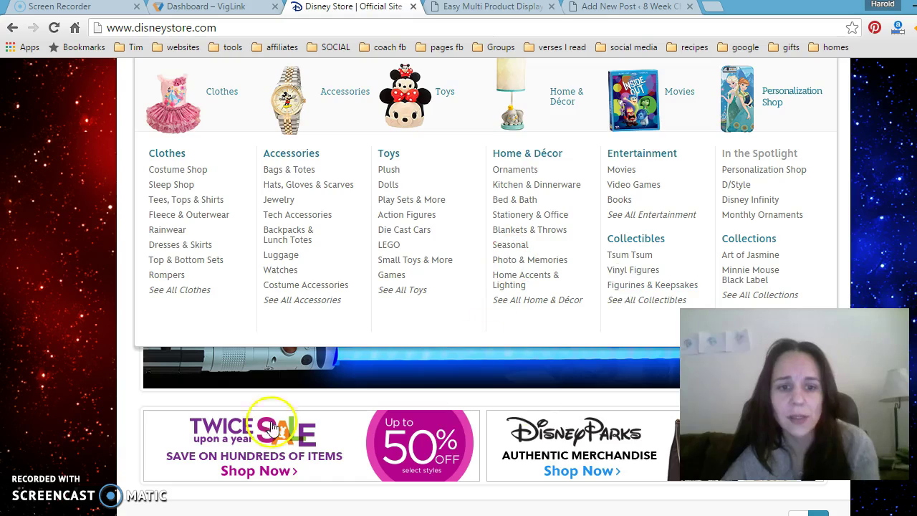
{"action": "scroll", "coordinate": [446, 349], "scroll_direction": "down", "scroll_amount": 1}
{"action": "scroll", "coordinate": [446, 356], "scroll_direction": "down", "scroll_amount": 3}
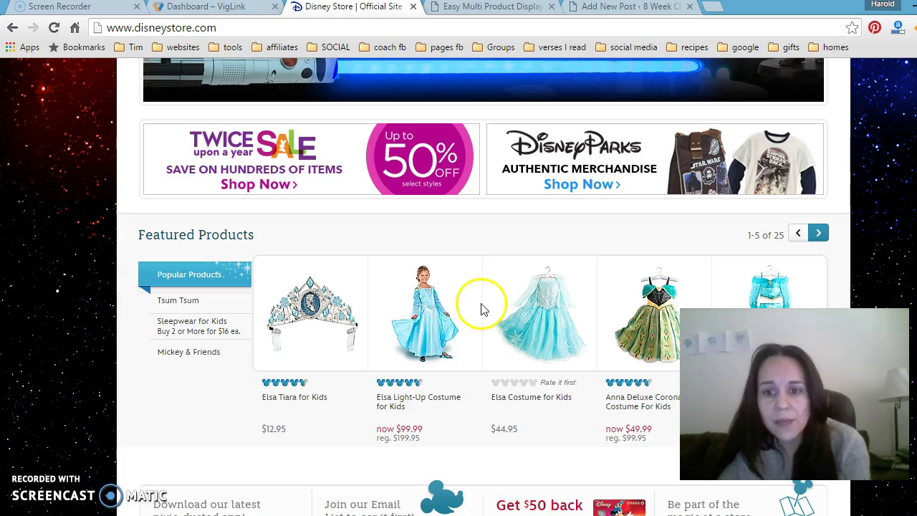
{"action": "scroll", "coordinate": [487, 319], "scroll_direction": "down", "scroll_amount": 1}
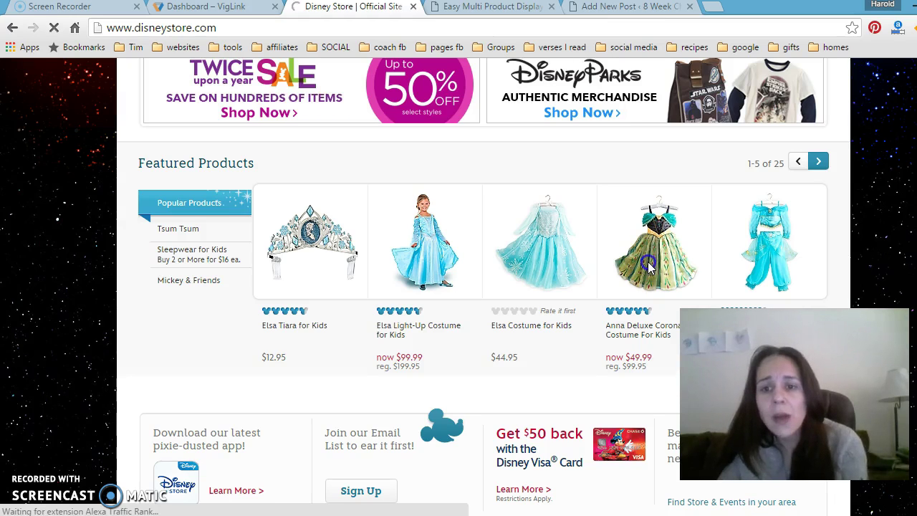
{"action": "left_click", "coordinate": [642, 269]}
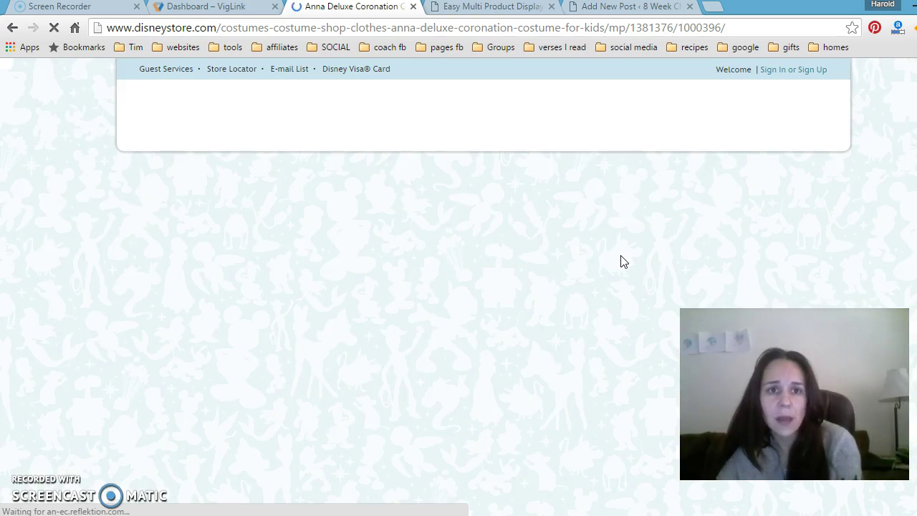
Copy the Anna costume page's web address from the address bar.
{"action": "scroll", "coordinate": [620, 262], "scroll_direction": "down", "scroll_amount": 1}
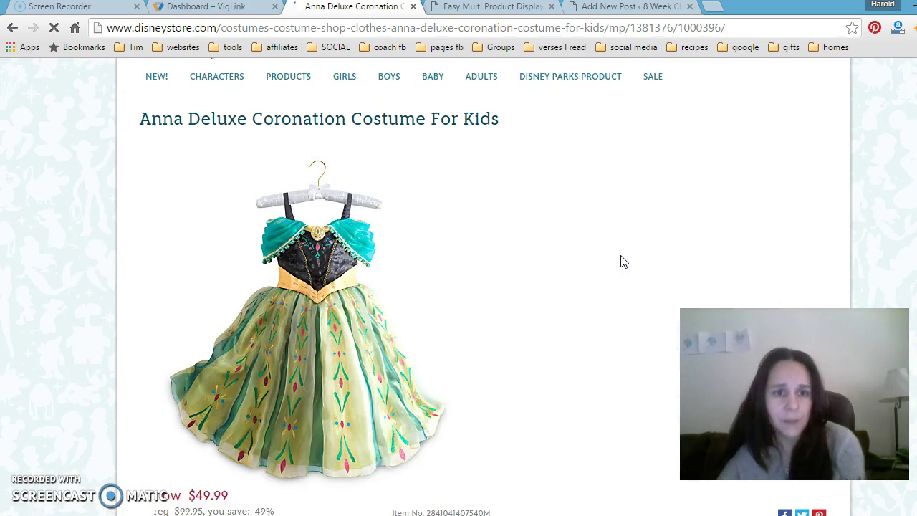
{"action": "left_click", "coordinate": [449, 29]}
{"action": "right_click", "coordinate": [450, 28]}
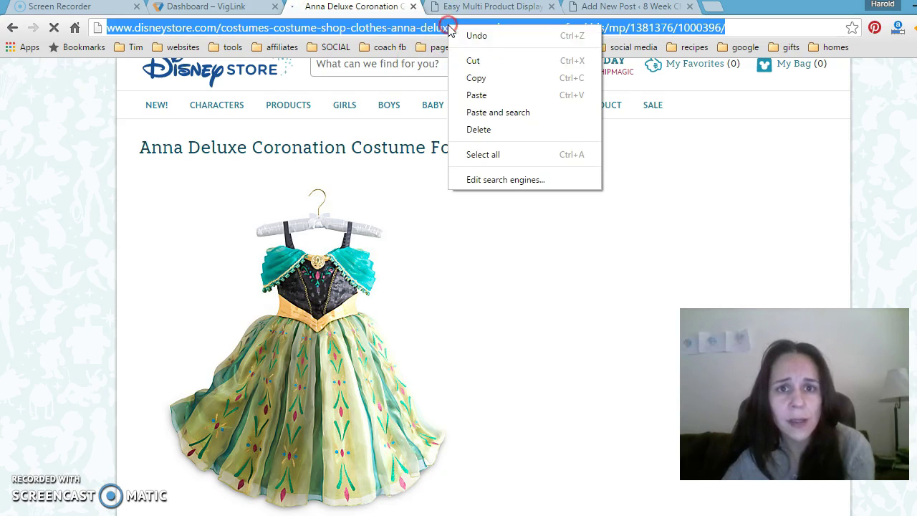
{"action": "left_click", "coordinate": [475, 78]}
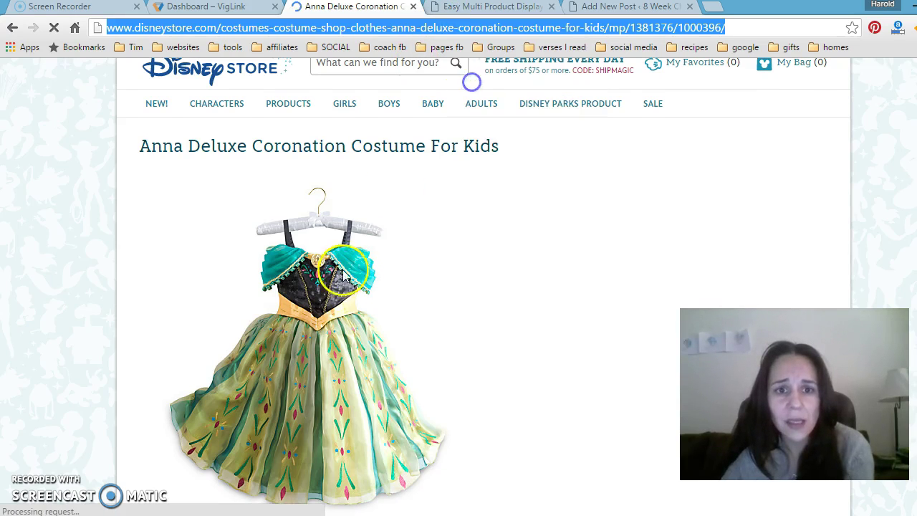
In VigLink Anywhere, paste the Anna costume URL and build an affiliate link.
{"action": "left_click", "coordinate": [227, 9]}
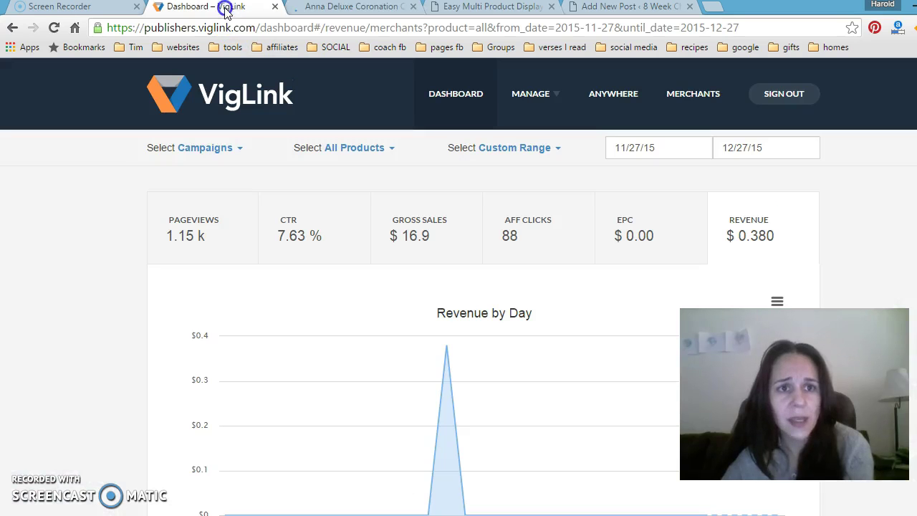
{"action": "left_click", "coordinate": [620, 98]}
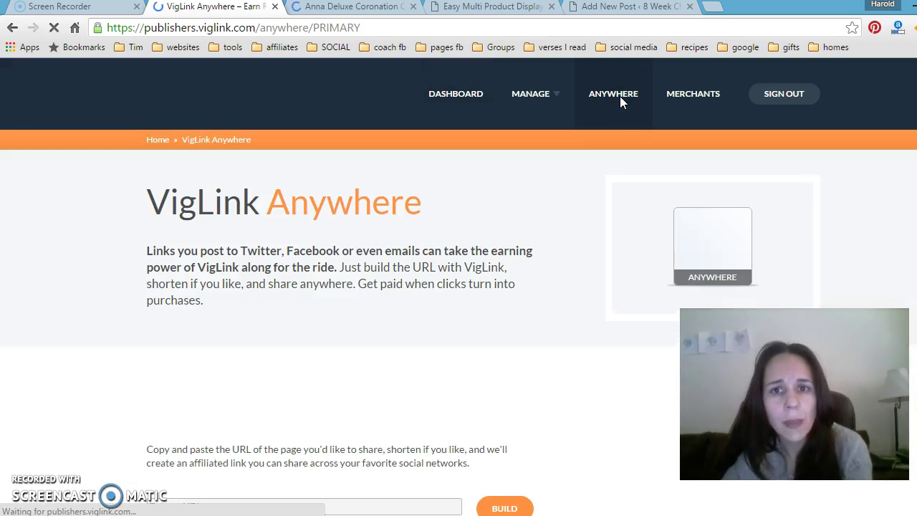
{"action": "scroll", "coordinate": [581, 171], "scroll_direction": "down", "scroll_amount": 2}
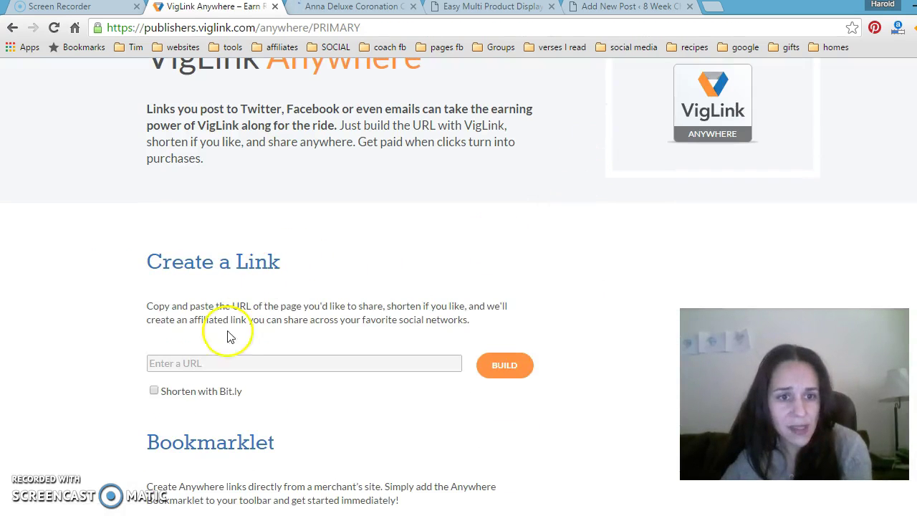
{"action": "left_click", "coordinate": [200, 366]}
{"action": "right_click", "coordinate": [200, 366]}
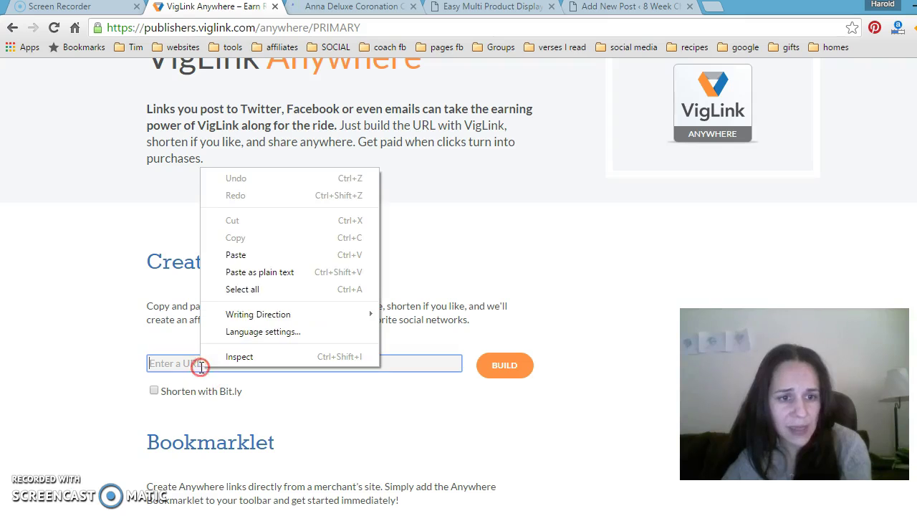
{"action": "left_click", "coordinate": [260, 255]}
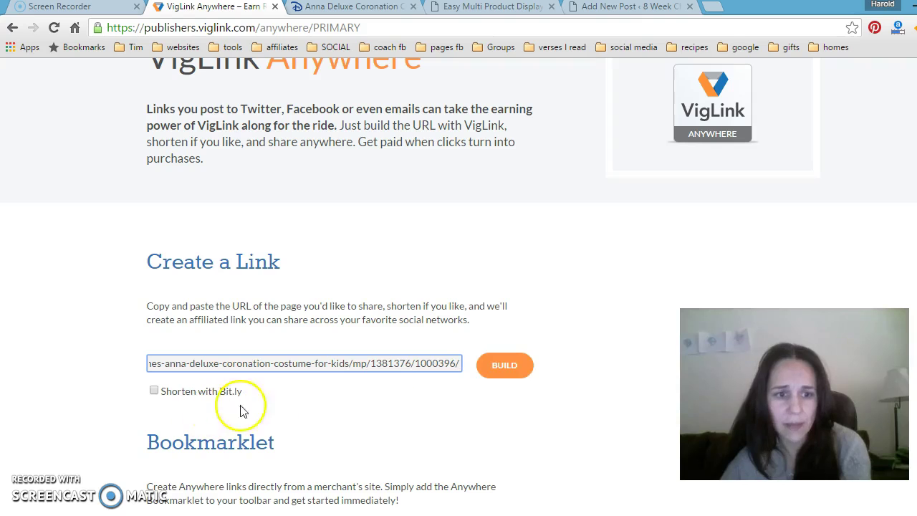
{"action": "left_click", "coordinate": [509, 376]}
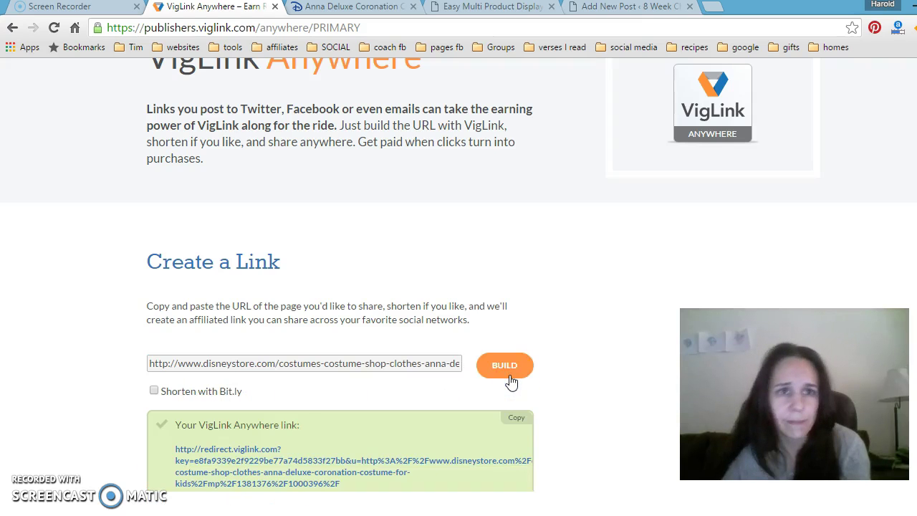
Copy the generated redirect.viglink.com link address.
{"action": "scroll", "coordinate": [402, 370], "scroll_direction": "down", "scroll_amount": 1}
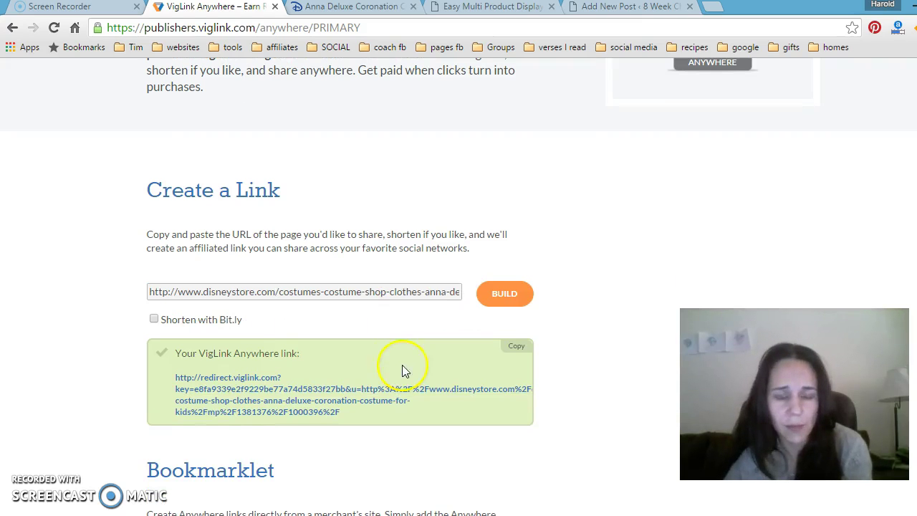
{"action": "right_click", "coordinate": [250, 390]}
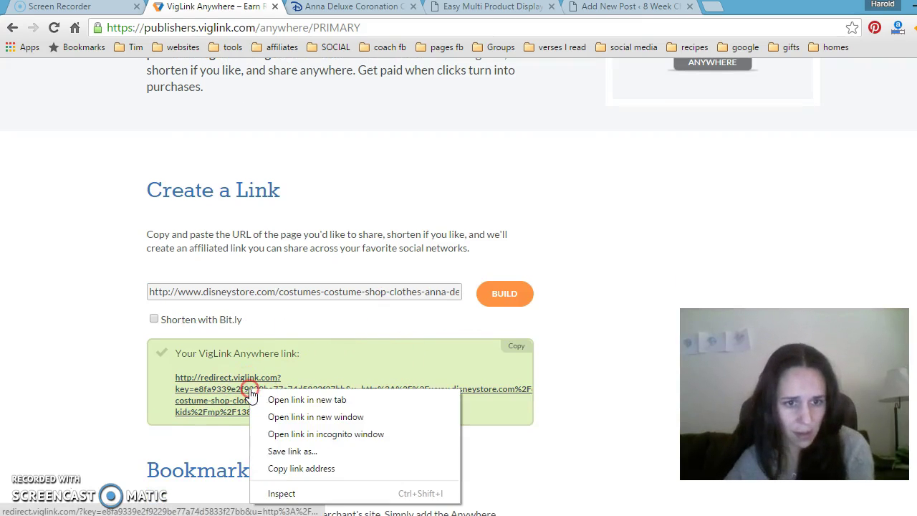
{"action": "left_click", "coordinate": [284, 471]}
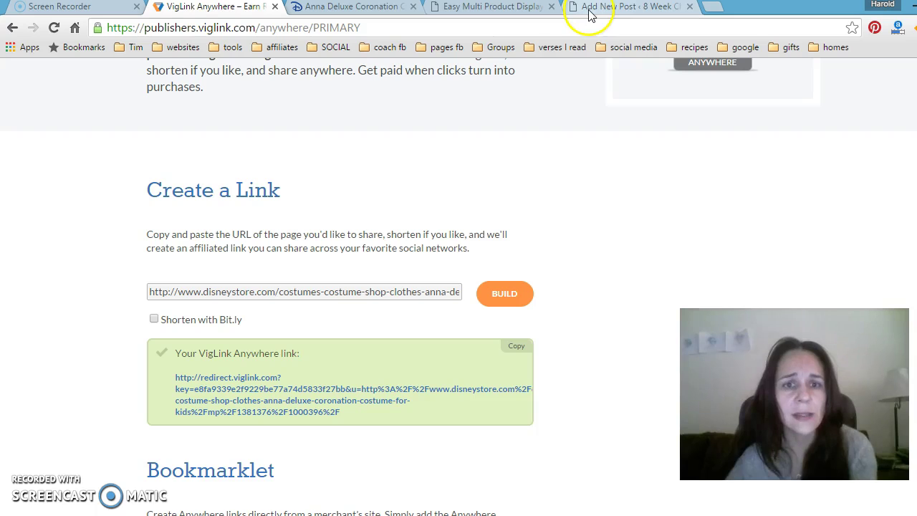
{"action": "left_click", "coordinate": [375, 13]}
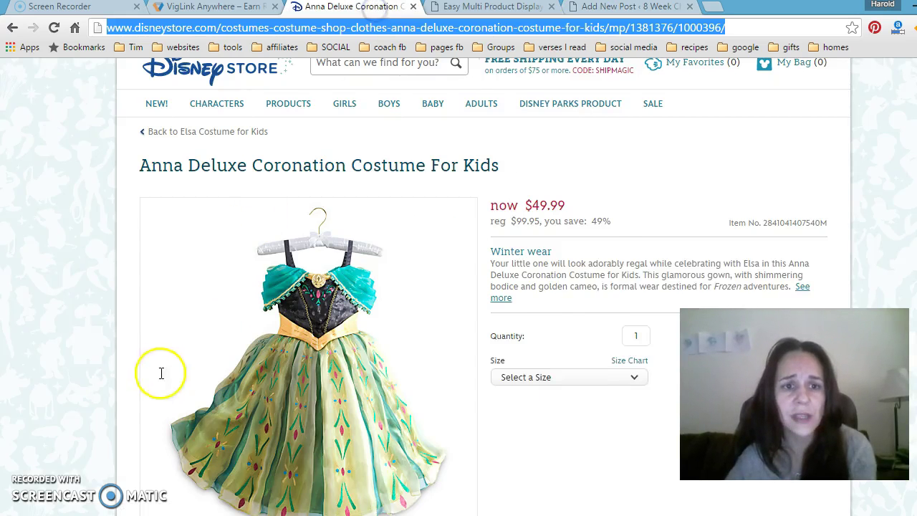
{"action": "left_click", "coordinate": [208, 7]}
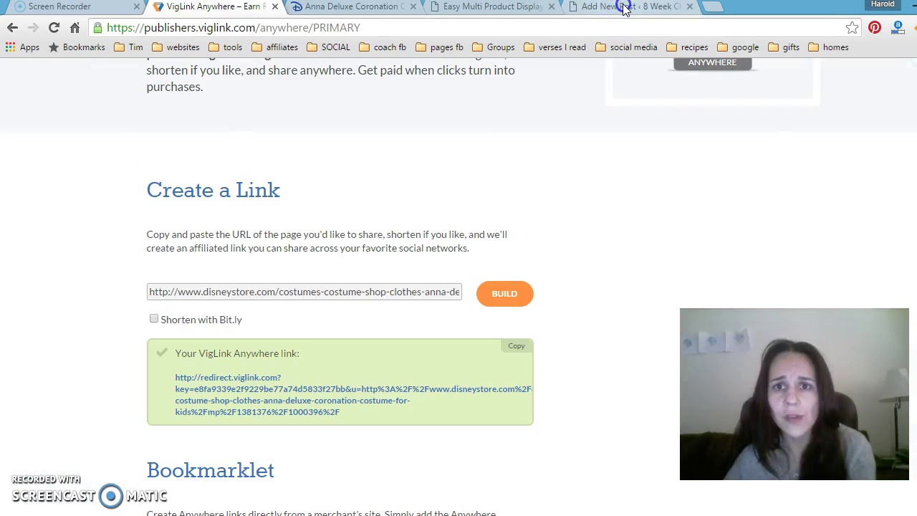
Hyperlink the text 'Anna Costume' in the new WordPress post to the copied VigLink URL.
{"action": "left_click", "coordinate": [624, 8]}
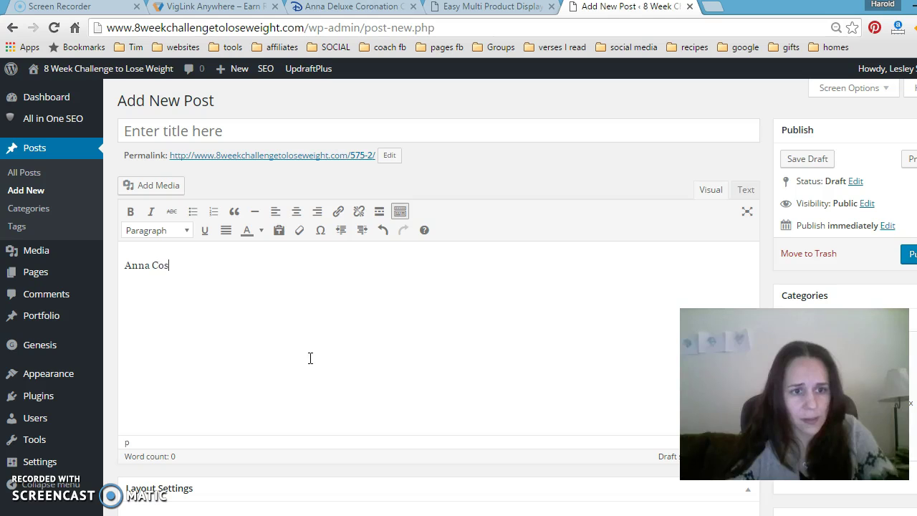
{"action": "key", "text": "ctrl+a"}
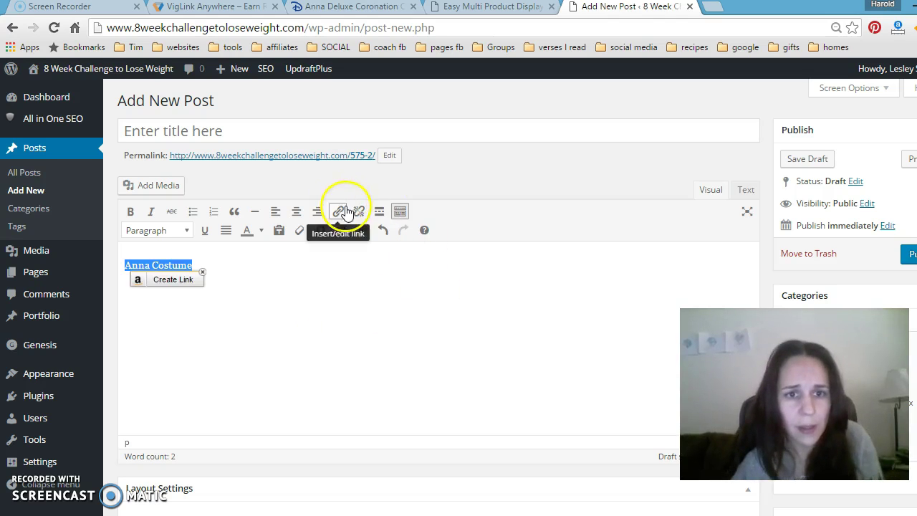
{"action": "left_click", "coordinate": [345, 212]}
{"action": "right_click", "coordinate": [414, 264]}
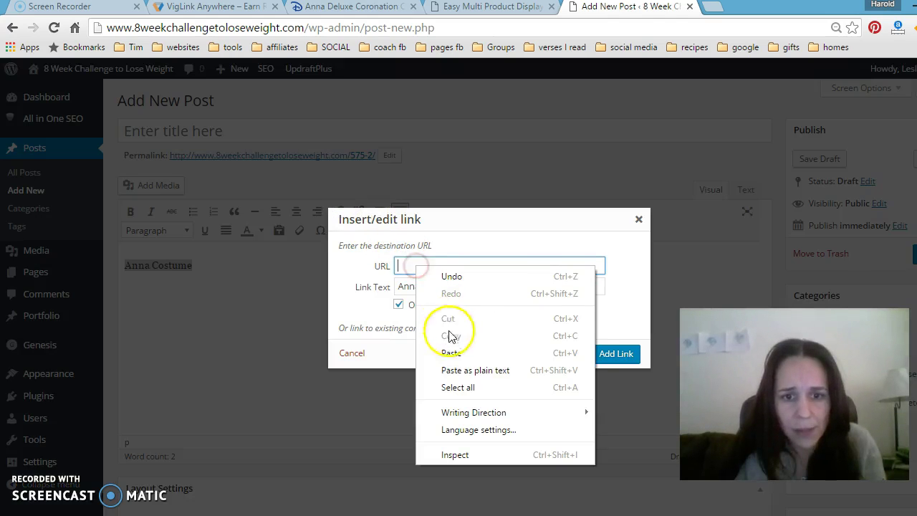
{"action": "left_click", "coordinate": [451, 352]}
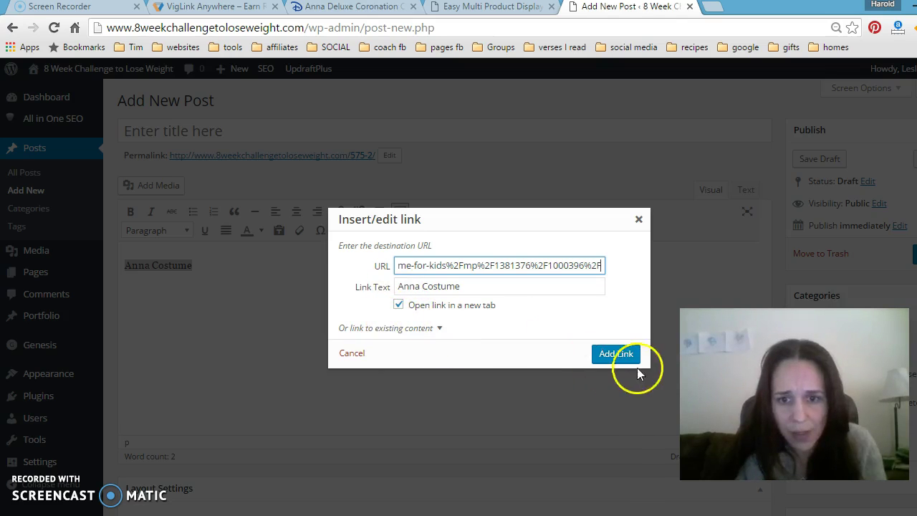
{"action": "left_click", "coordinate": [620, 354]}
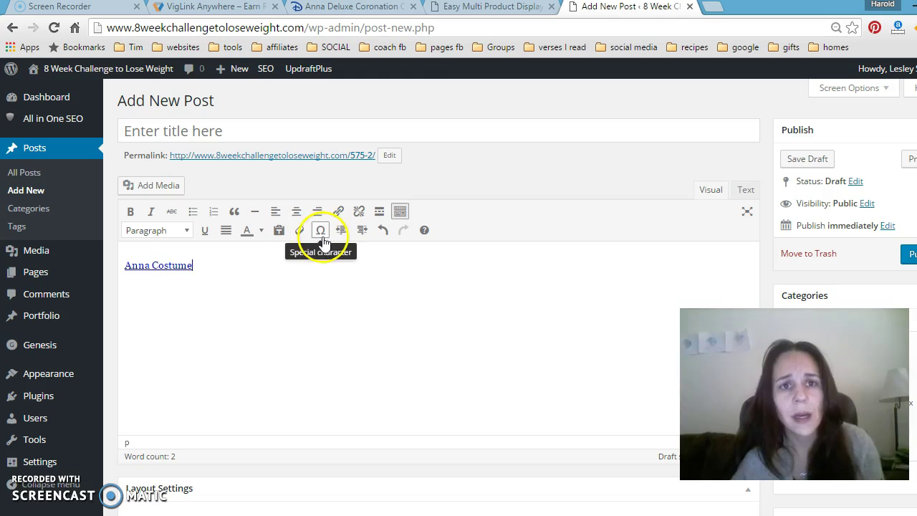
Go to the Easy Product Displays home page and open Create Product Displays, where Elsa Costume is listed.
{"action": "left_click", "coordinate": [456, 7]}
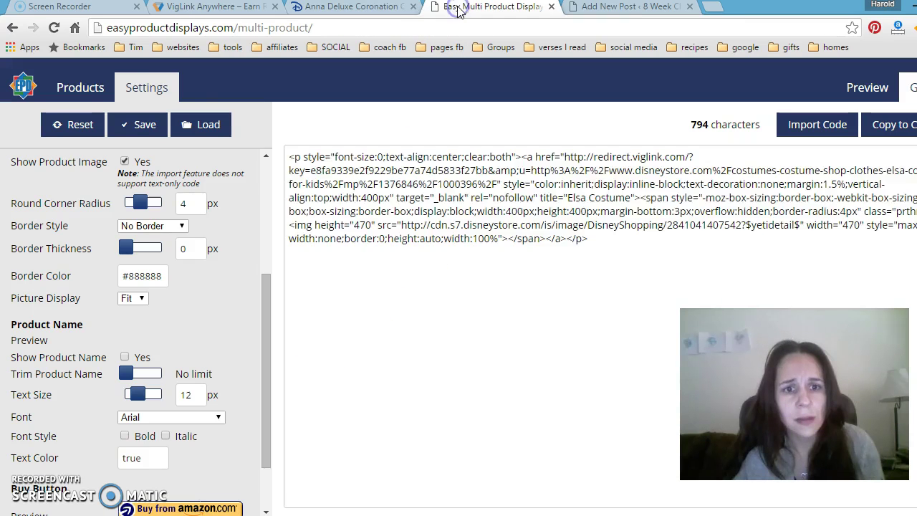
{"action": "key", "text": "ctrl+a"}
{"action": "left_click", "coordinate": [27, 89]}
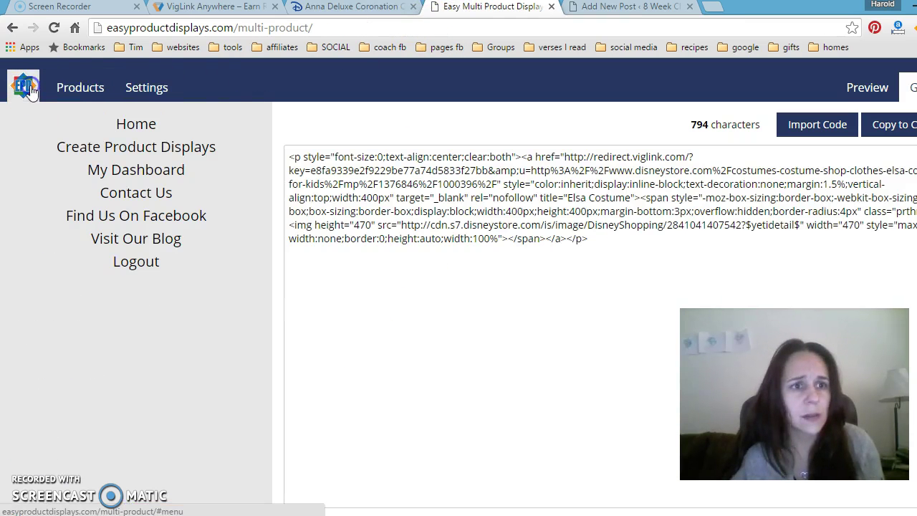
{"action": "left_click", "coordinate": [135, 125]}
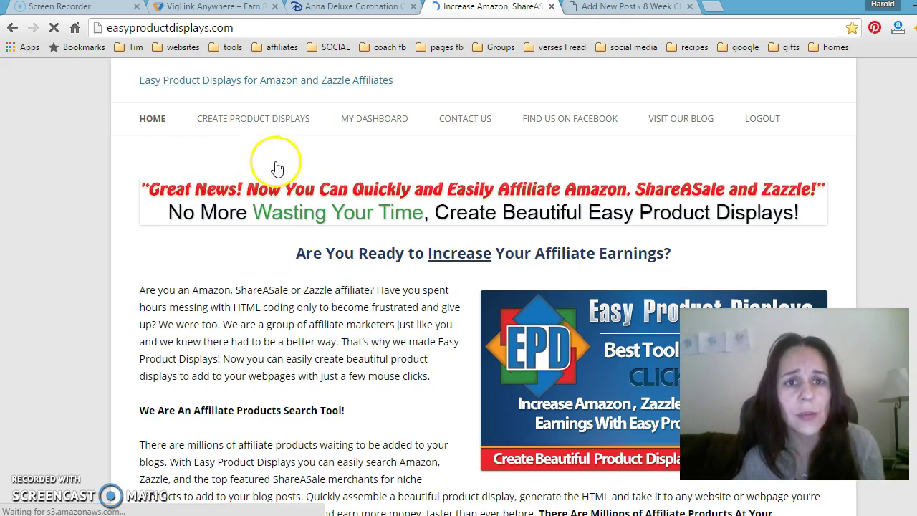
{"action": "left_click", "coordinate": [351, 8]}
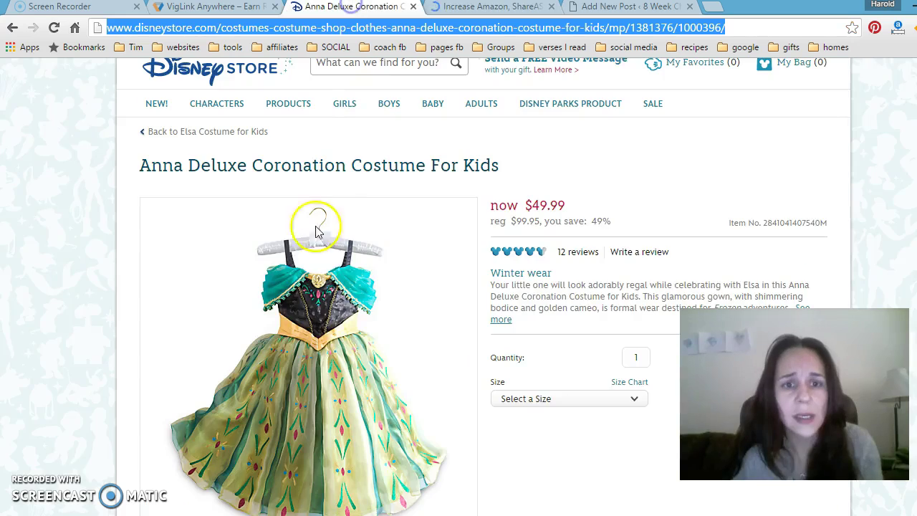
{"action": "left_click", "coordinate": [502, 7]}
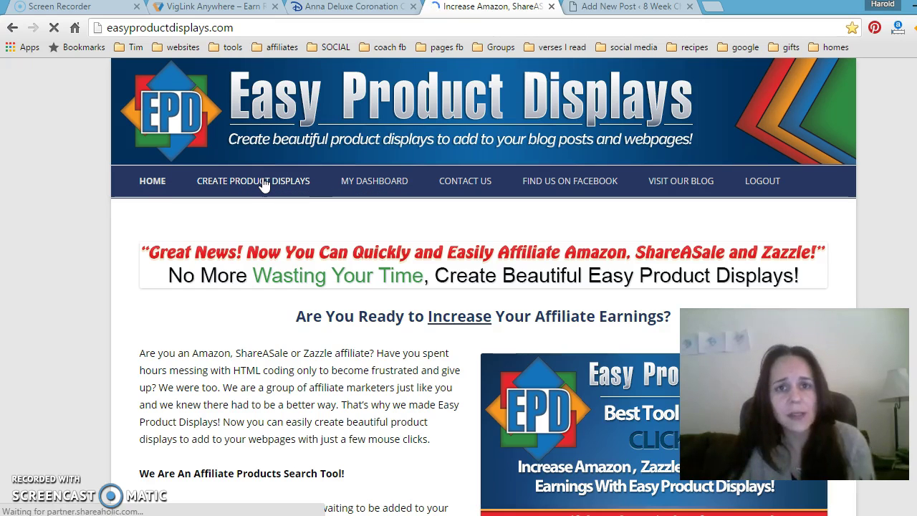
{"action": "left_click", "coordinate": [264, 184]}
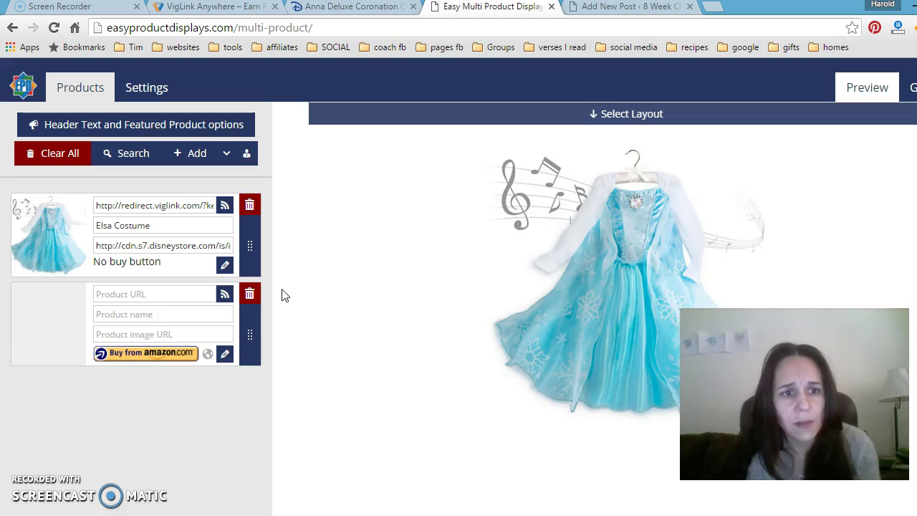
Delete the Elsa Costume product, set Button Type to None and turn on Show Product Name.
{"action": "left_click", "coordinate": [249, 207]}
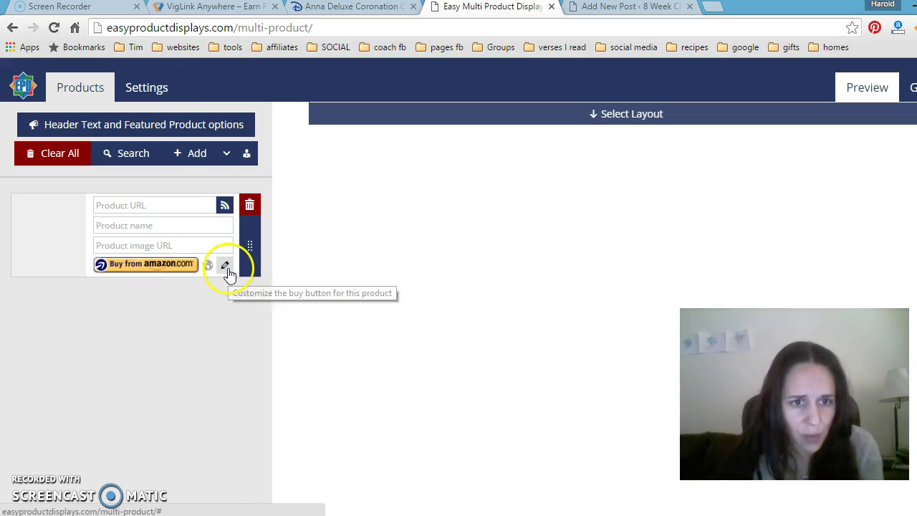
{"action": "left_click", "coordinate": [150, 86]}
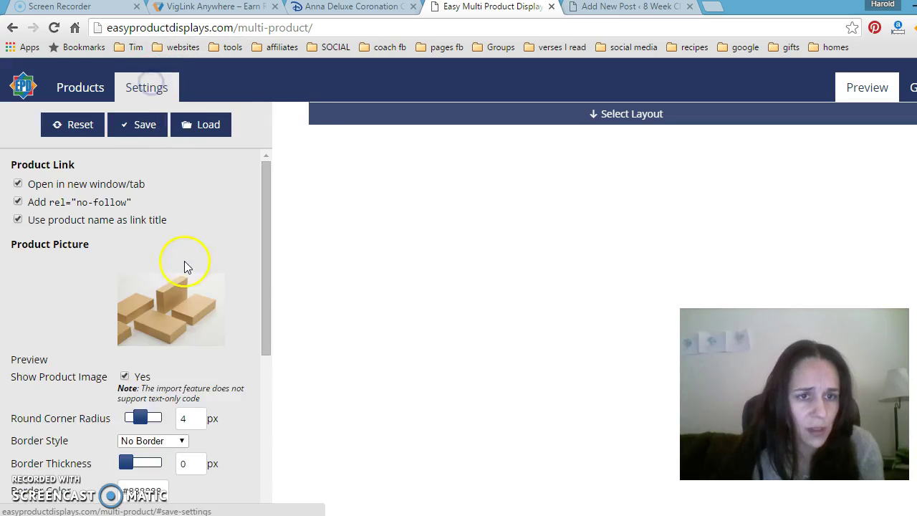
{"action": "scroll", "coordinate": [186, 272], "scroll_direction": "down", "scroll_amount": 5}
{"action": "left_click", "coordinate": [199, 459]}
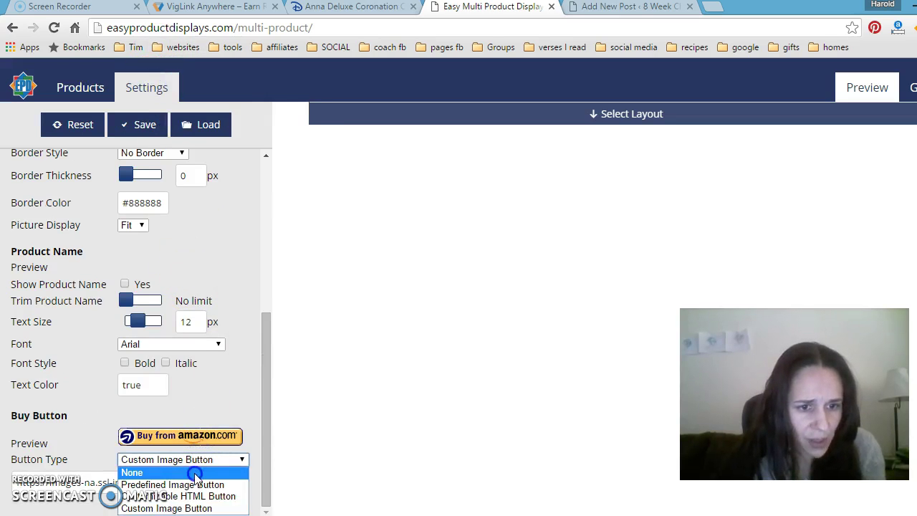
{"action": "left_click", "coordinate": [198, 473]}
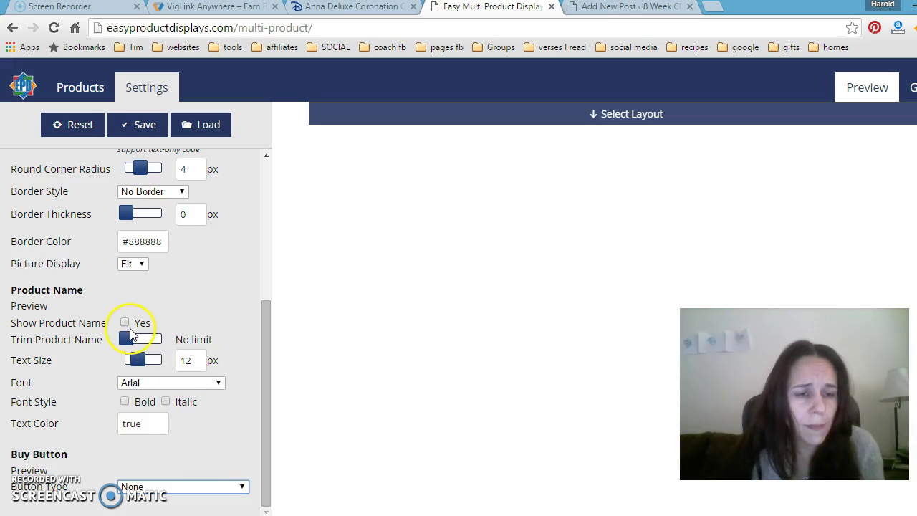
{"action": "left_click", "coordinate": [126, 324]}
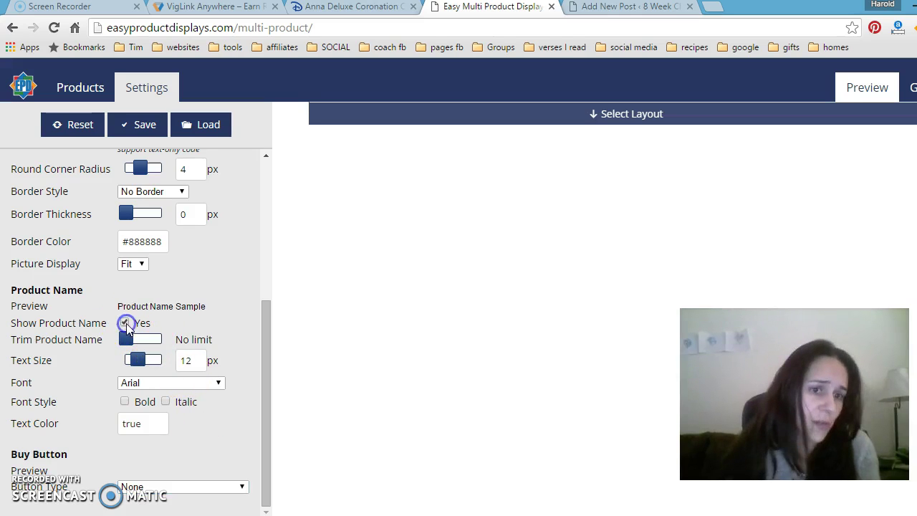
{"action": "left_click", "coordinate": [83, 91]}
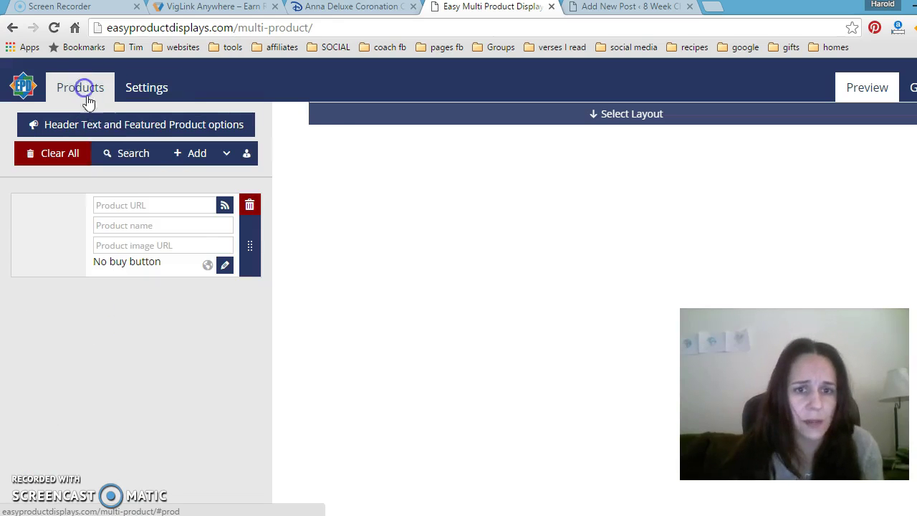
Paste the VigLink redirect link into the blank product's Product URL field.
{"action": "left_click", "coordinate": [149, 205]}
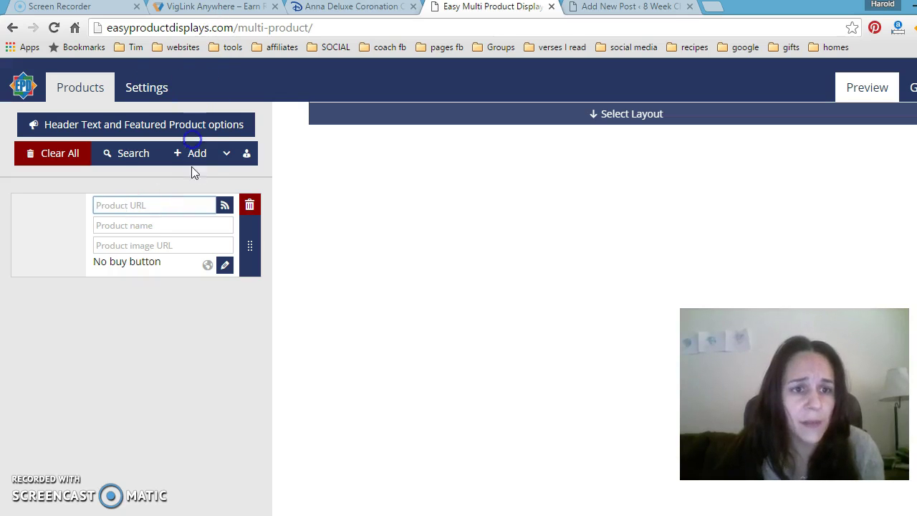
{"action": "right_click", "coordinate": [180, 205]}
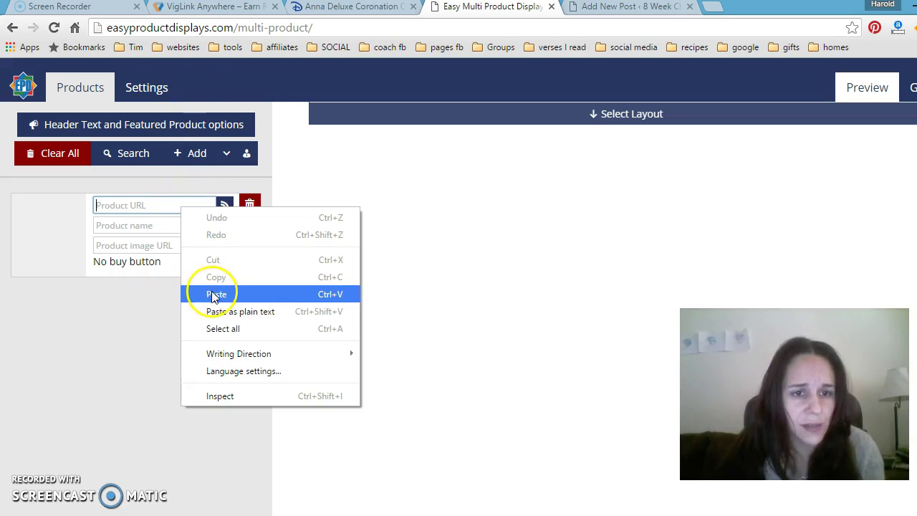
{"action": "left_click", "coordinate": [216, 294]}
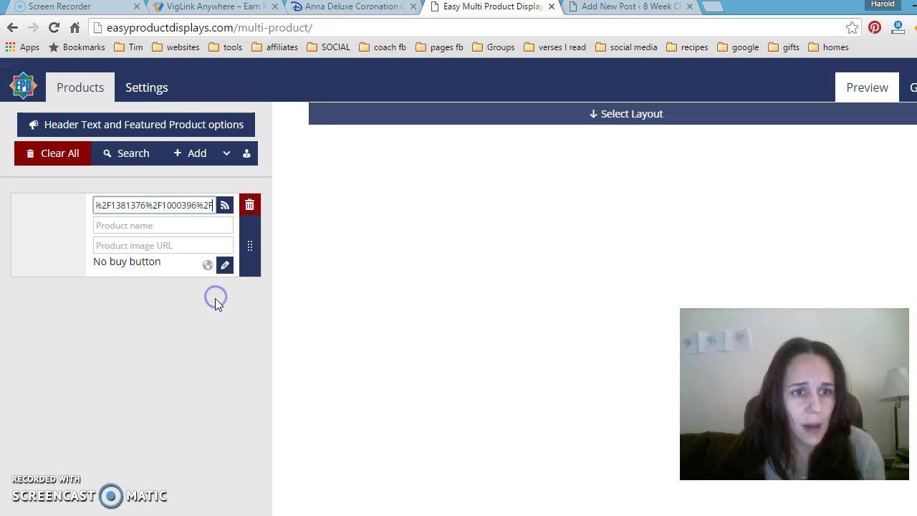
{"action": "left_click", "coordinate": [185, 225]}
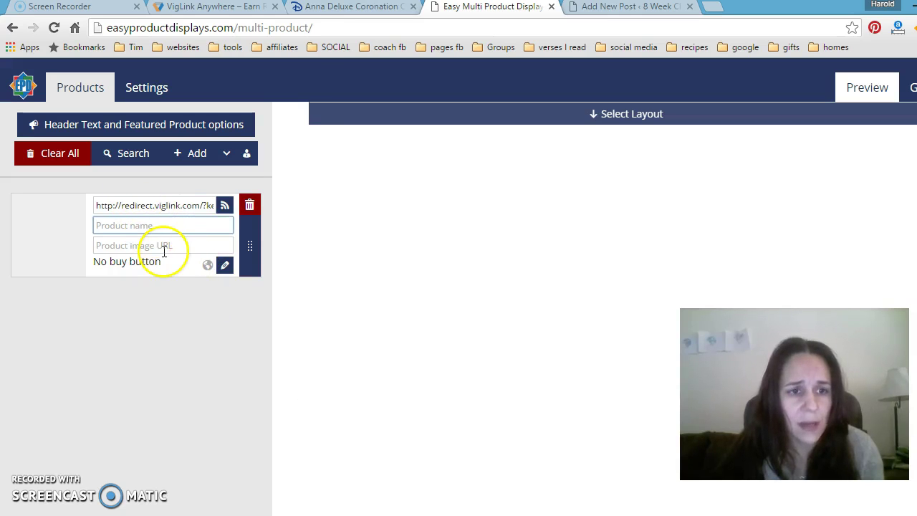
On the Disney Store Anna page, dismiss the chat popup and copy the dress image address.
{"action": "left_click", "coordinate": [324, 9]}
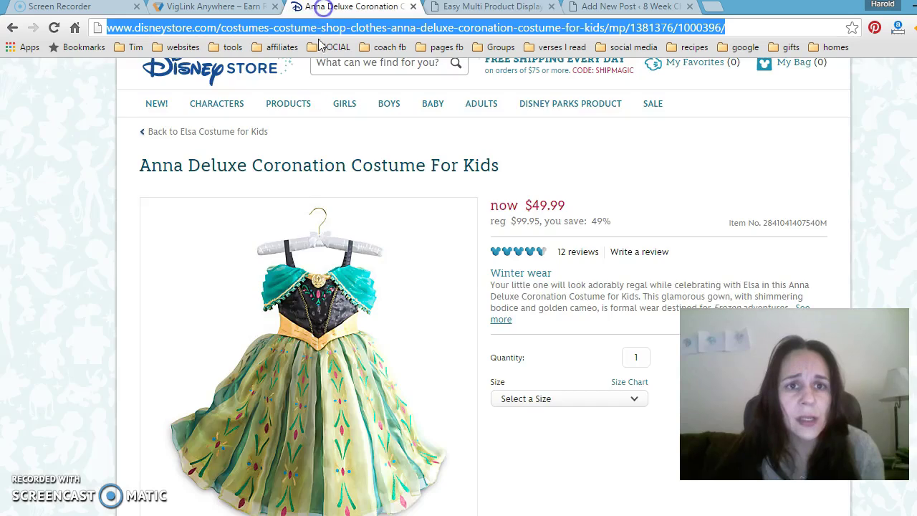
{"action": "right_click", "coordinate": [308, 273]}
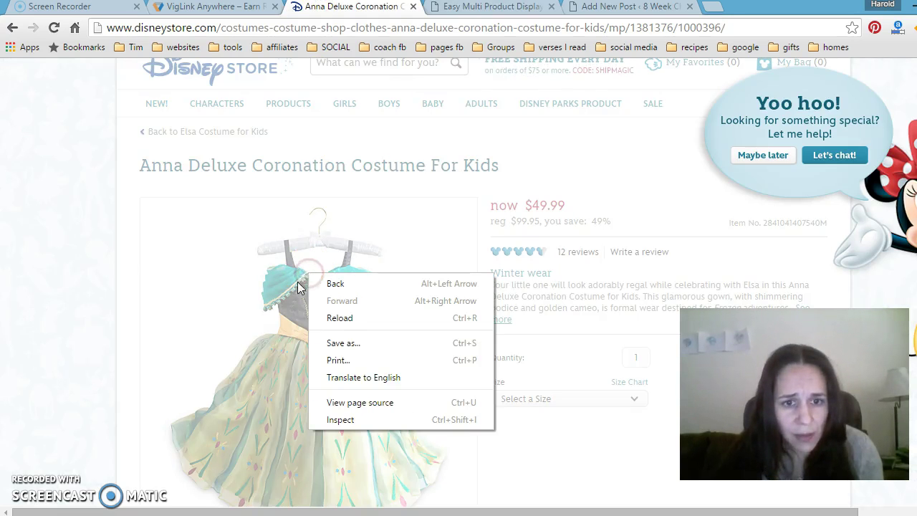
{"action": "left_click", "coordinate": [295, 285]}
{"action": "scroll", "coordinate": [326, 330], "scroll_direction": "down", "scroll_amount": 2}
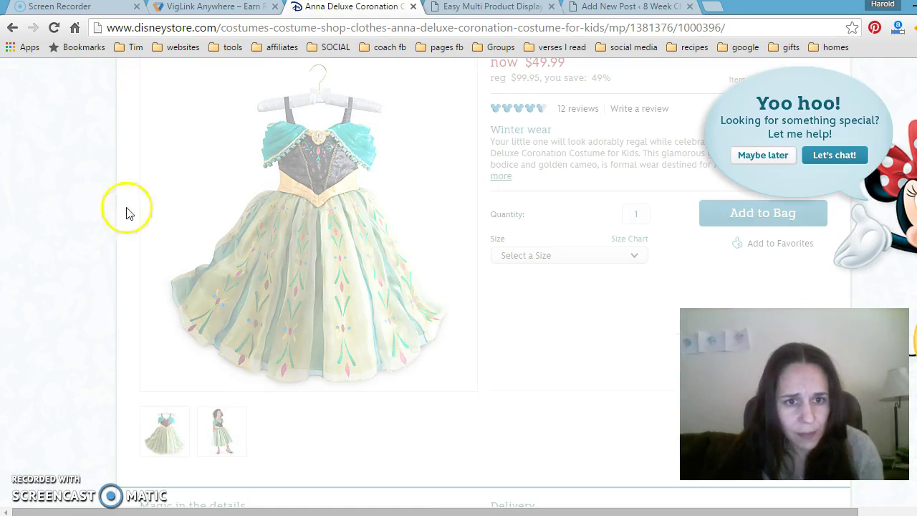
{"action": "scroll", "coordinate": [360, 228], "scroll_direction": "up", "scroll_amount": 1}
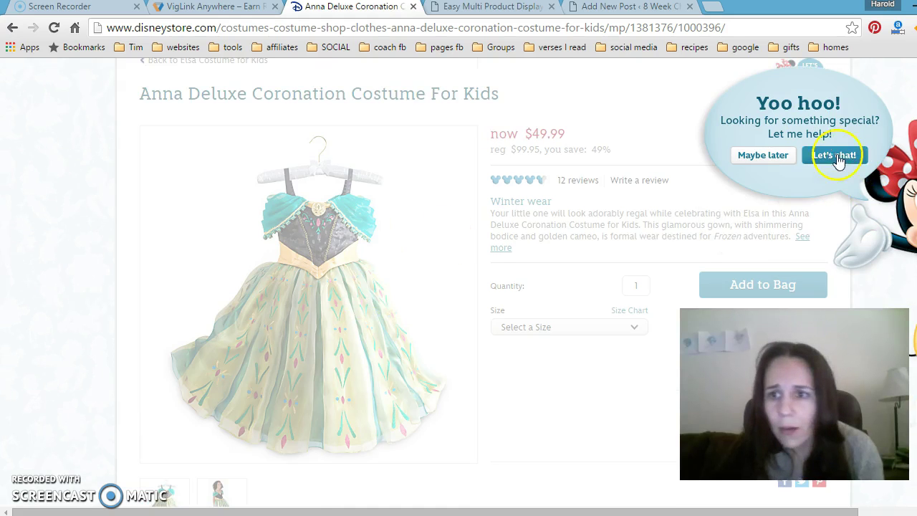
{"action": "left_click", "coordinate": [764, 157]}
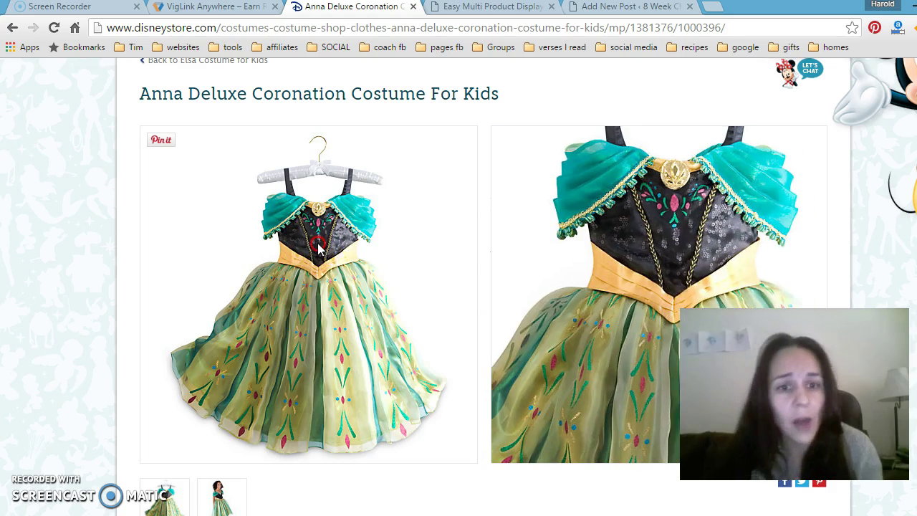
{"action": "right_click", "coordinate": [319, 245]}
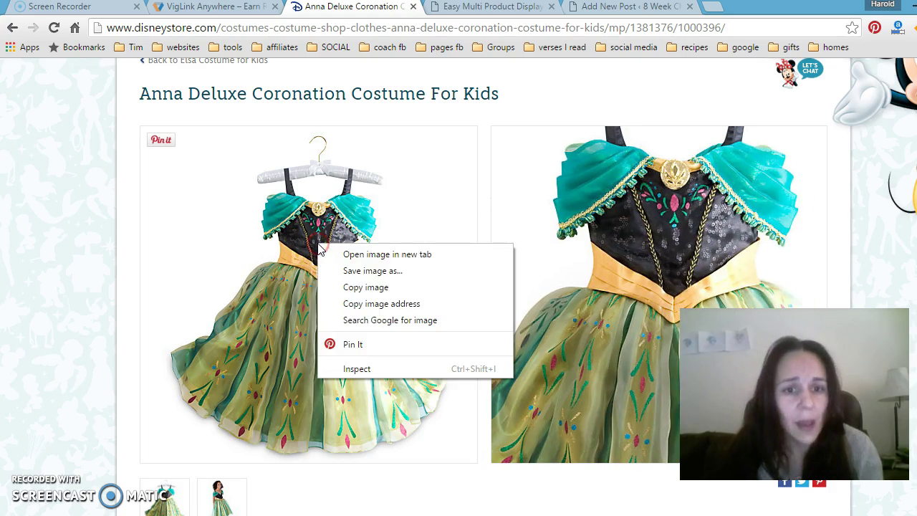
{"action": "left_click", "coordinate": [361, 307]}
Paste the Disney Store dress image address as the product image URL.
{"action": "left_click", "coordinate": [493, 6]}
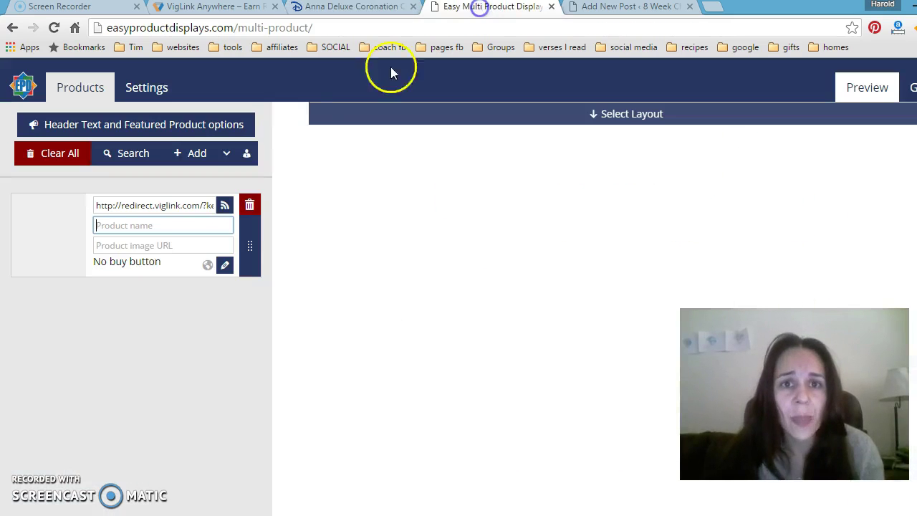
{"action": "left_click", "coordinate": [140, 226]}
{"action": "left_click", "coordinate": [140, 244]}
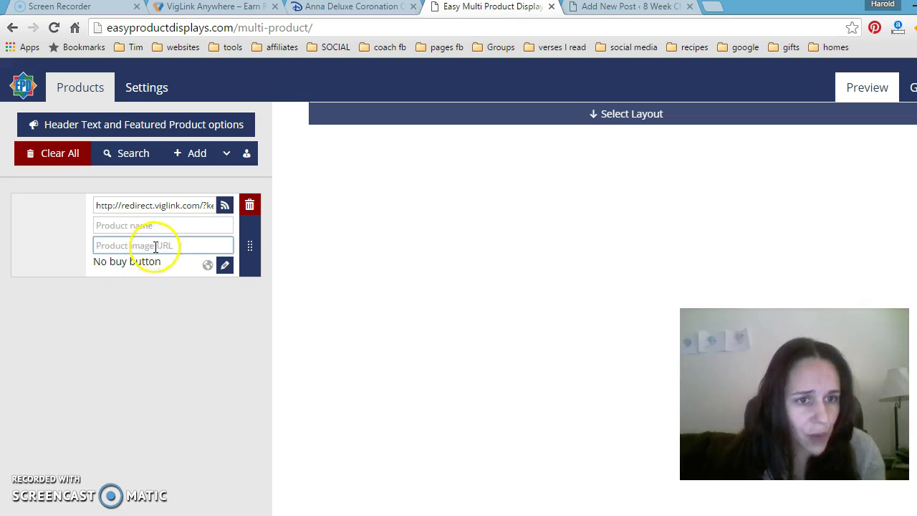
{"action": "right_click", "coordinate": [154, 246]}
{"action": "left_click", "coordinate": [190, 334]}
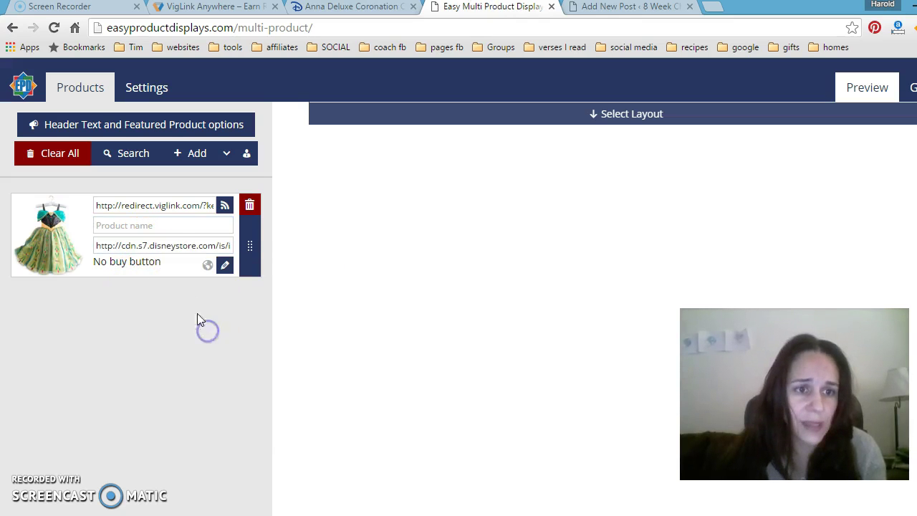
Name the product 'Anna Costume'.
{"action": "left_click", "coordinate": [166, 227]}
{"action": "type", "text": "A"}
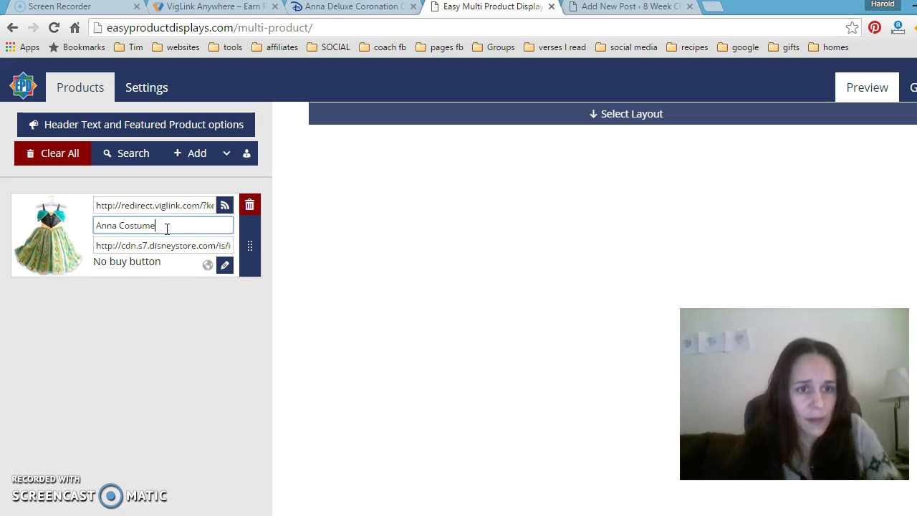
{"action": "type", "text": "nna Costume"}
{"action": "key", "text": "Tab"}
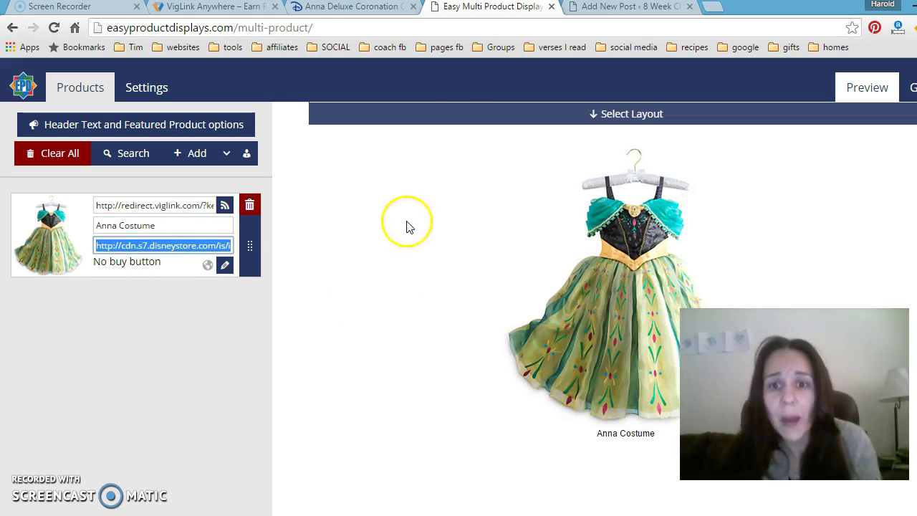
{"action": "left_click", "coordinate": [445, 113]}
Try the Flow layout sizes and settle on the 400px Flow layout.
{"action": "left_click", "coordinate": [573, 177]}
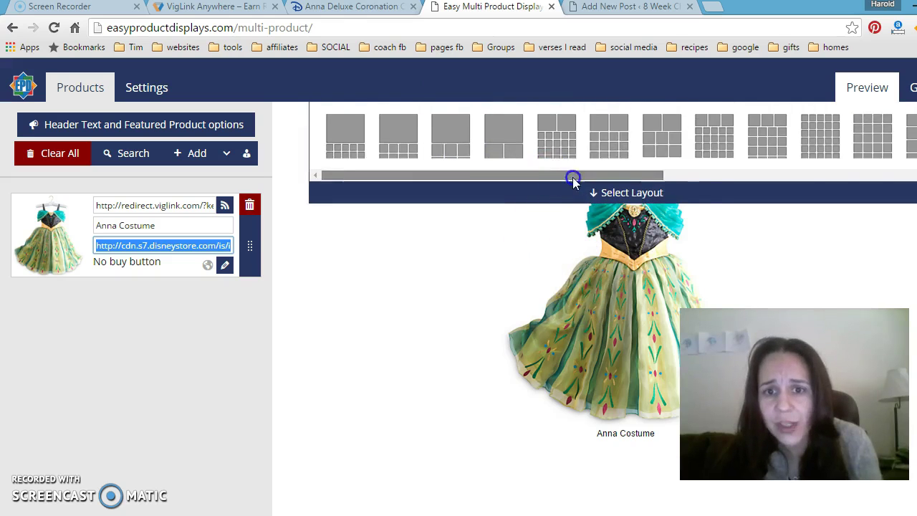
{"action": "left_click_drag", "start_coordinate": [573, 177], "coordinate": [803, 185]}
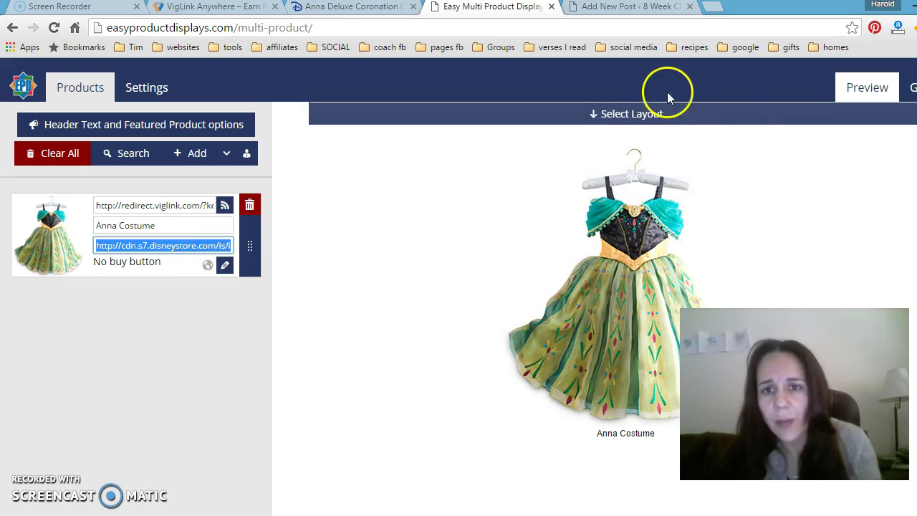
{"action": "mouse_move", "coordinate": [666, 114]}
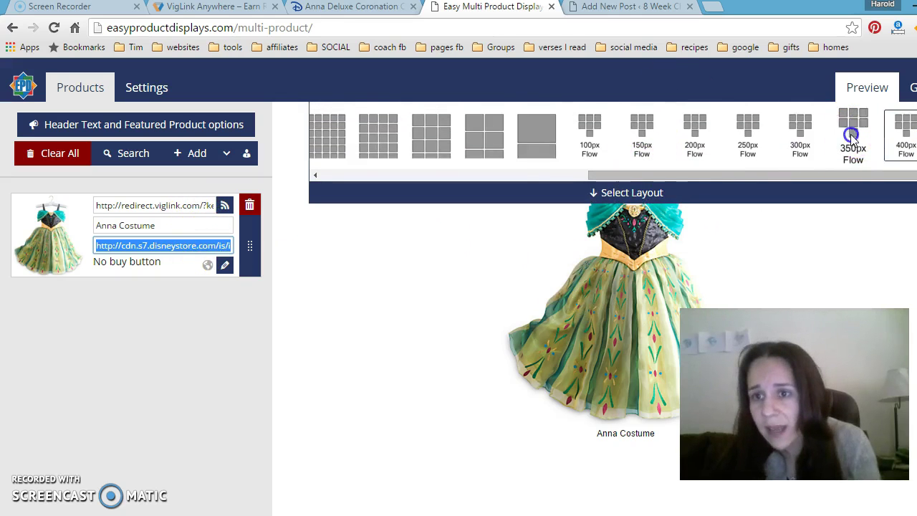
{"action": "left_click", "coordinate": [851, 129]}
{"action": "left_click", "coordinate": [798, 136]}
{"action": "left_click", "coordinate": [753, 129]}
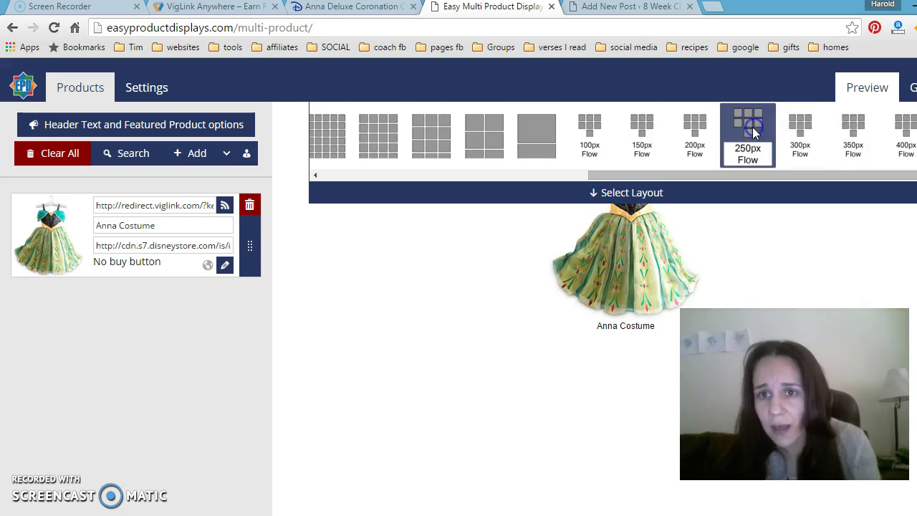
{"action": "left_click", "coordinate": [800, 133]}
{"action": "left_click", "coordinate": [853, 133]}
{"action": "left_click", "coordinate": [903, 138]}
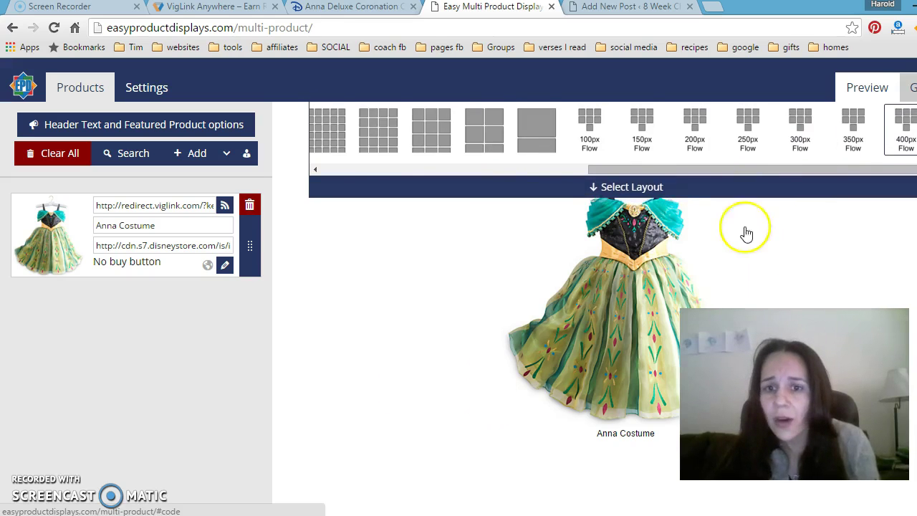
Select and copy the display's generated 946-character HTML code.
{"action": "left_click", "coordinate": [584, 207]}
{"action": "right_click", "coordinate": [586, 211]}
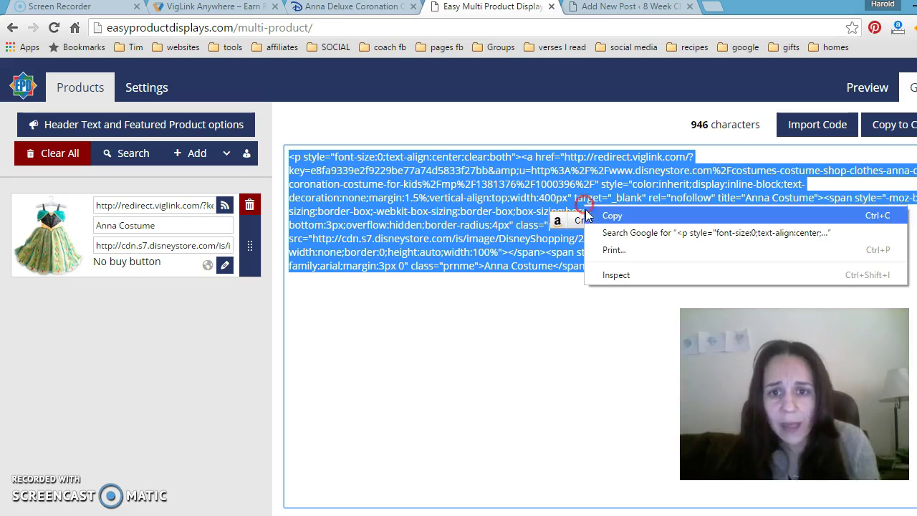
{"action": "left_click", "coordinate": [611, 216]}
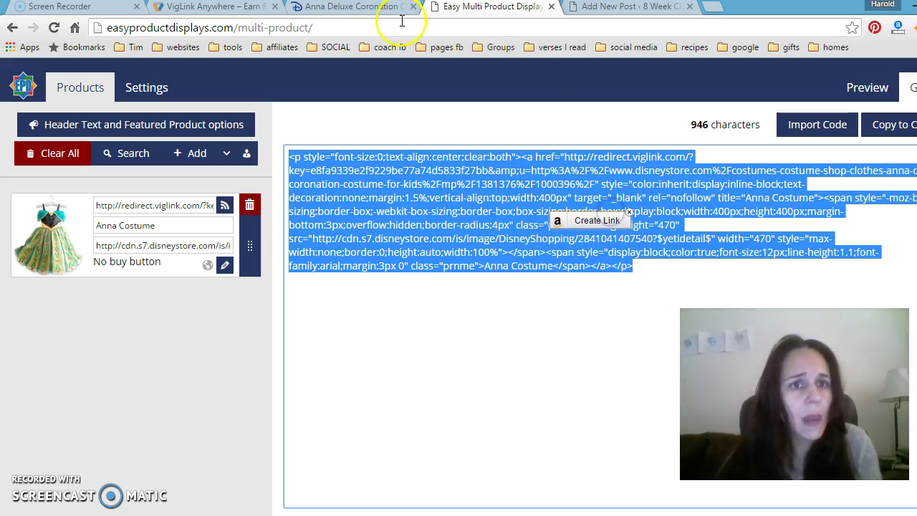
{"action": "left_click", "coordinate": [582, 7]}
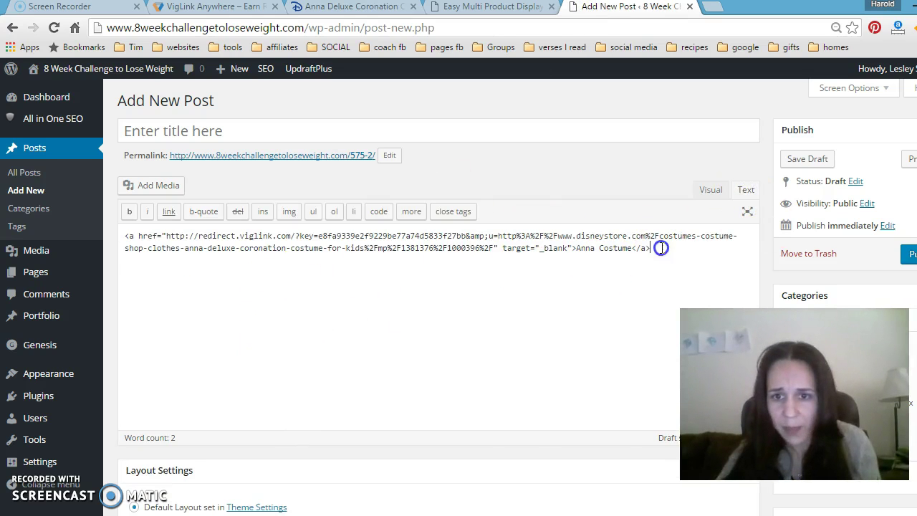
Paste the display code into the WordPress post and preview the Anna Costume image in Visual view.
{"action": "key", "text": "ctrl+v"}
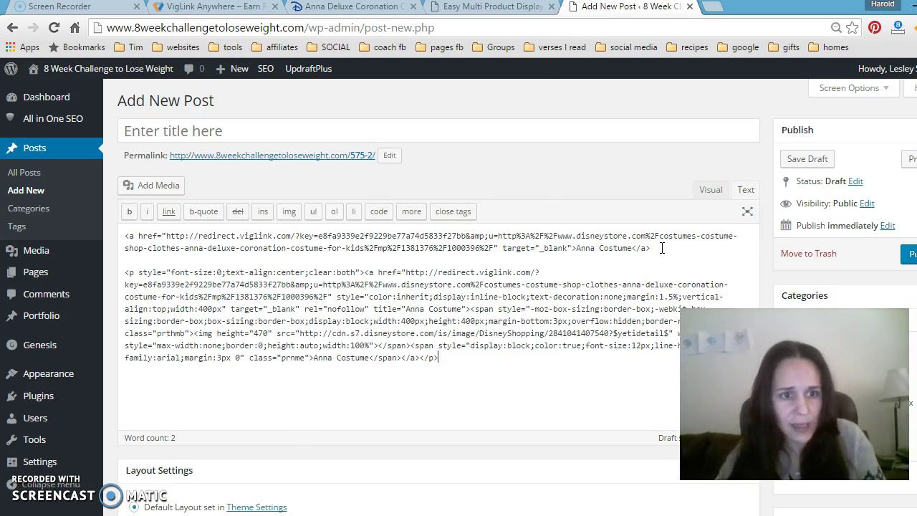
{"action": "left_click", "coordinate": [713, 192]}
{"action": "scroll", "coordinate": [455, 385], "scroll_direction": "down", "scroll_amount": 2}
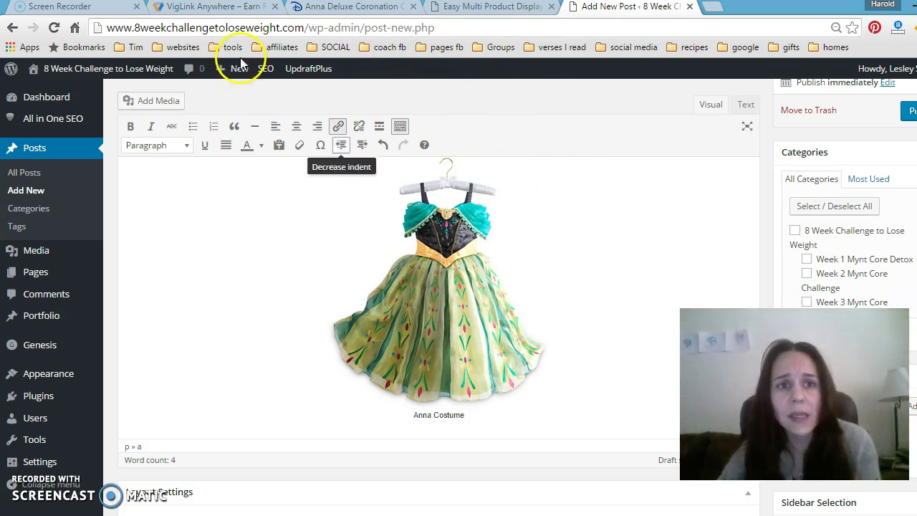
{"action": "left_click", "coordinate": [458, 7]}
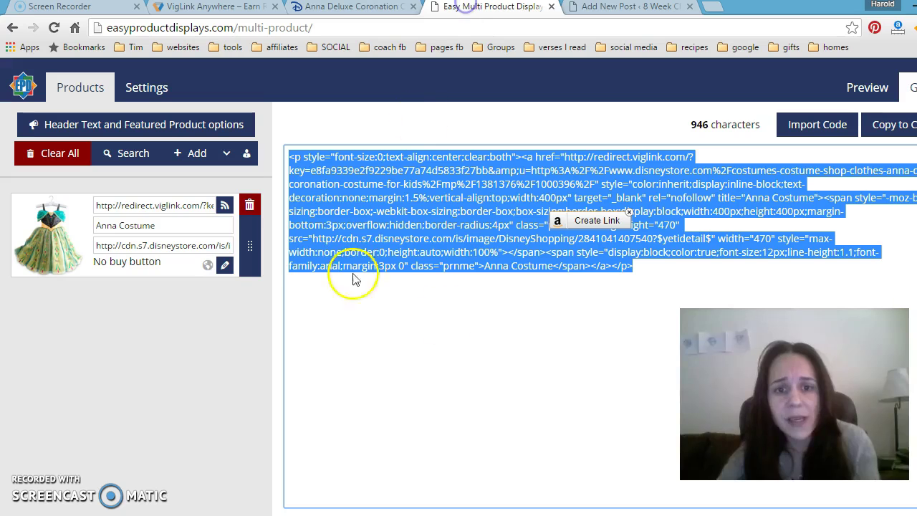
Set the display's Button Type to Predefined Image Button.
{"action": "left_click", "coordinate": [154, 87]}
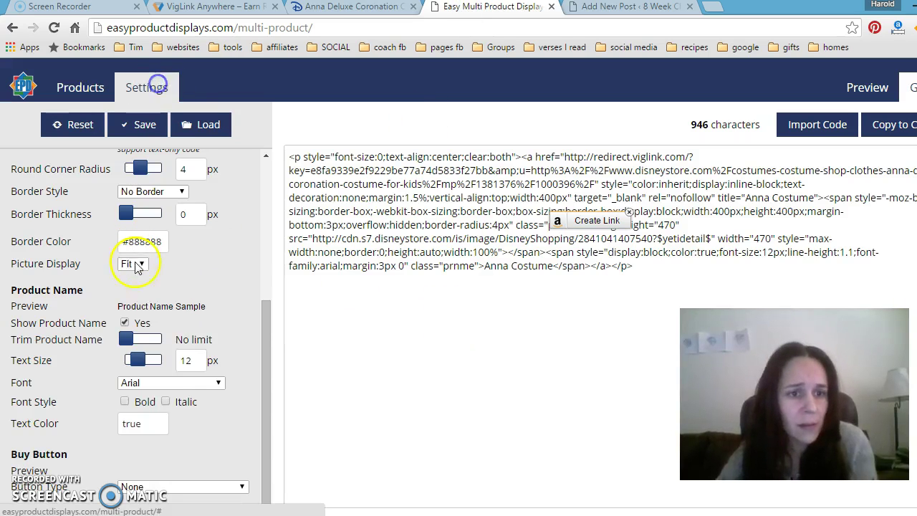
{"action": "left_click", "coordinate": [155, 486]}
{"action": "left_click", "coordinate": [169, 456]}
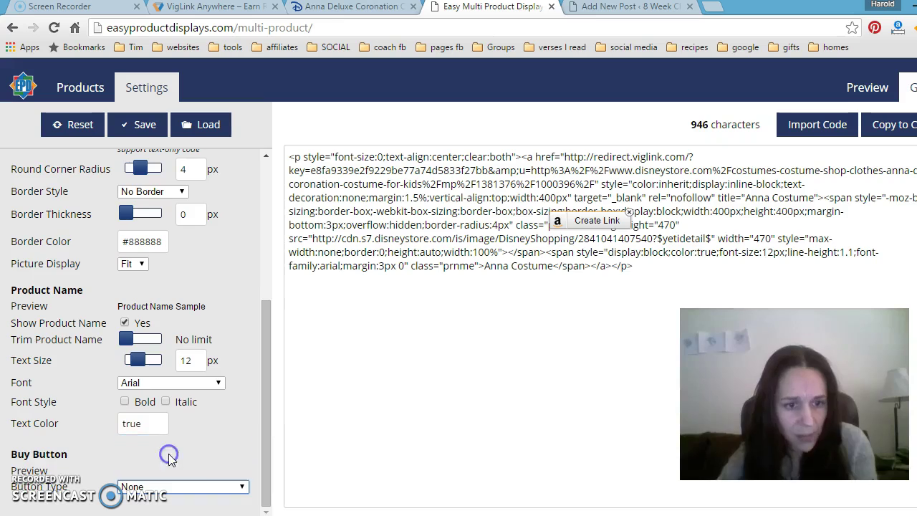
{"action": "scroll", "coordinate": [210, 423], "scroll_direction": "down", "scroll_amount": 4}
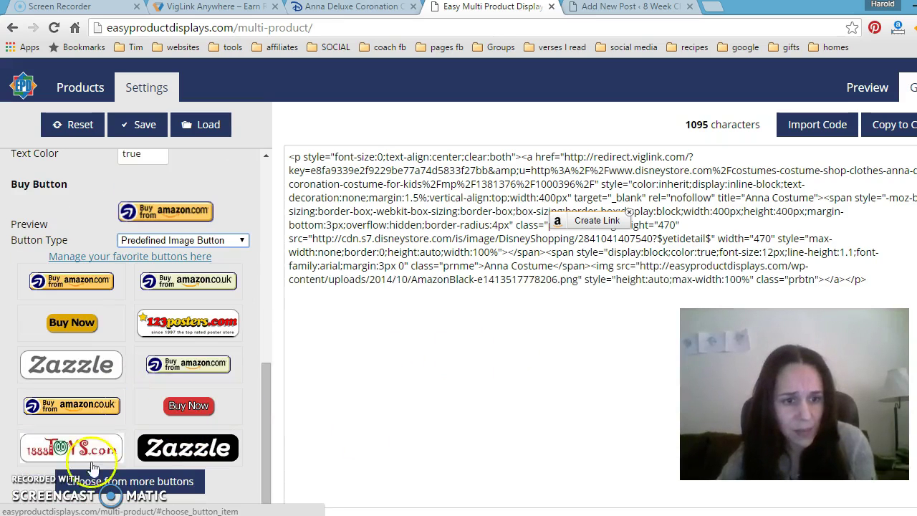
Browse the gallery of more buy-now buttons, keeping the Buy from amazon.com button.
{"action": "left_click", "coordinate": [115, 480]}
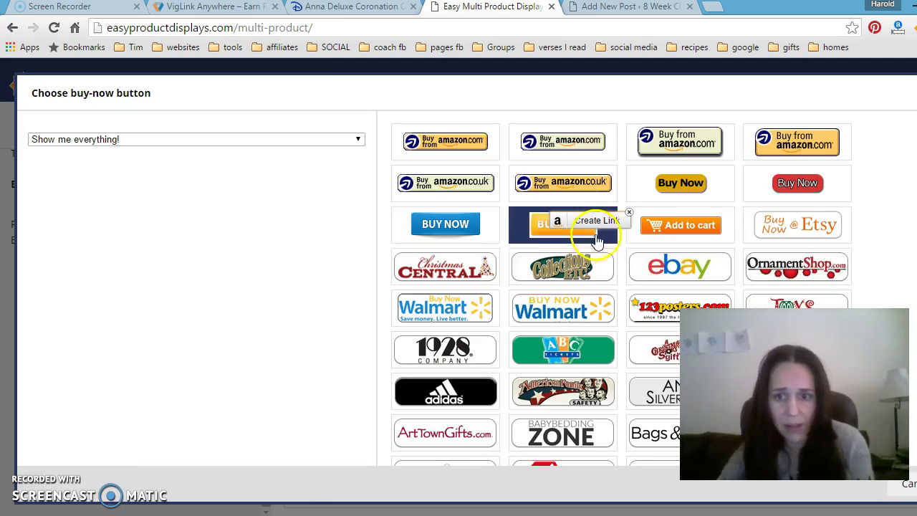
{"action": "scroll", "coordinate": [597, 241], "scroll_direction": "down", "scroll_amount": 5}
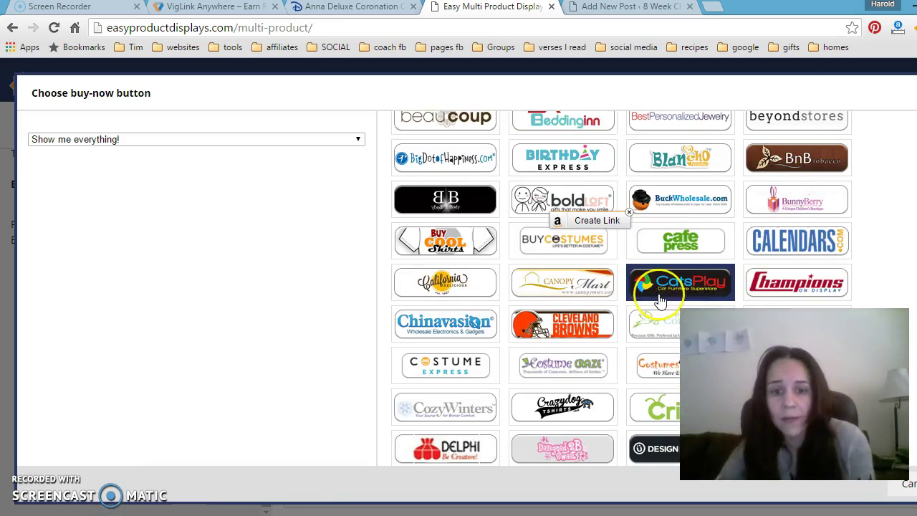
{"action": "scroll", "coordinate": [660, 299], "scroll_direction": "down", "scroll_amount": 1}
{"action": "scroll", "coordinate": [660, 300], "scroll_direction": "down", "scroll_amount": 2}
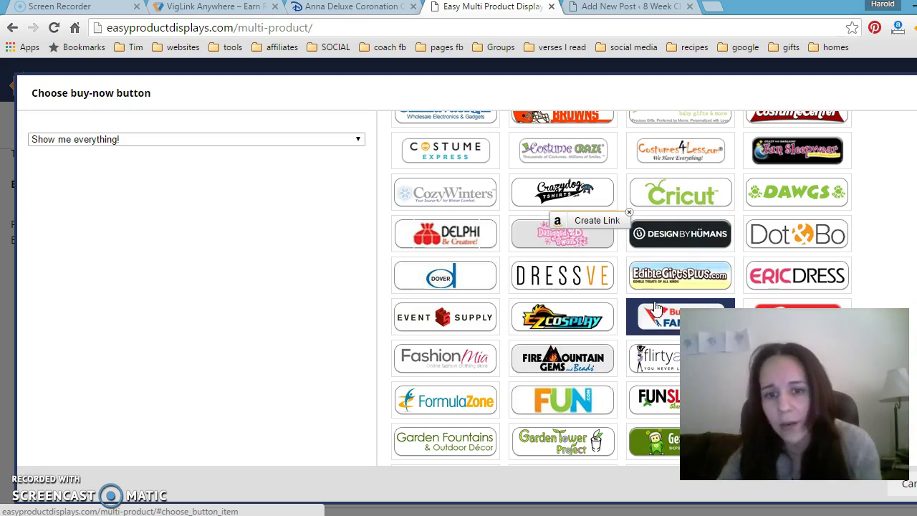
{"action": "scroll", "coordinate": [634, 333], "scroll_direction": "down", "scroll_amount": 1}
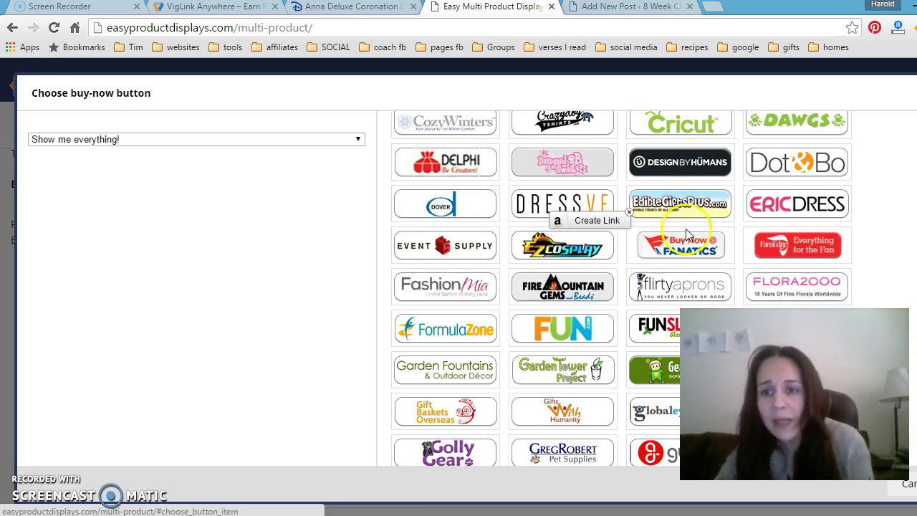
{"action": "scroll", "coordinate": [716, 236], "scroll_direction": "up", "scroll_amount": 5}
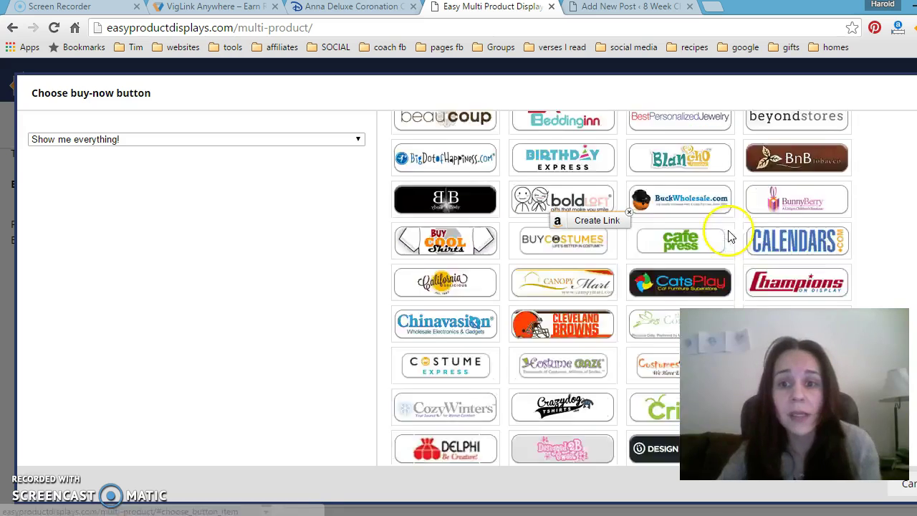
{"action": "scroll", "coordinate": [774, 243], "scroll_direction": "up", "scroll_amount": 2}
{"action": "scroll", "coordinate": [828, 218], "scroll_direction": "up", "scroll_amount": 2}
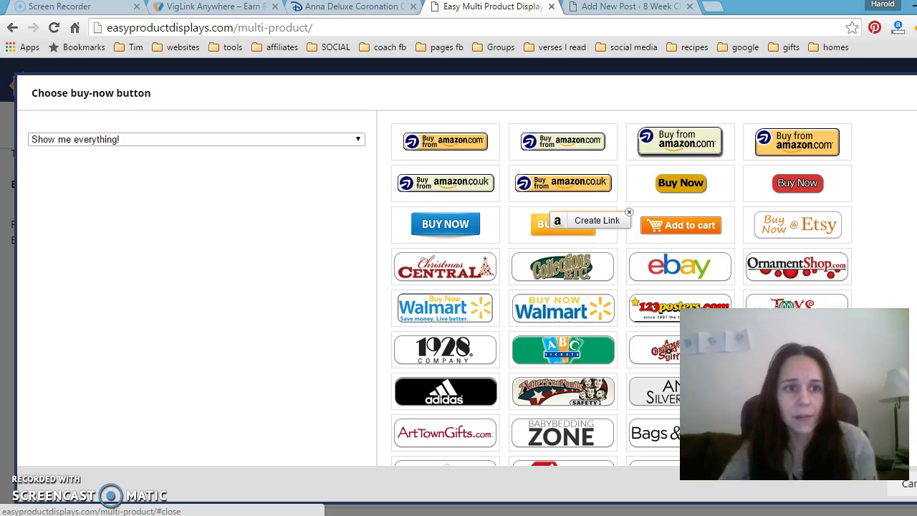
{"action": "left_click", "coordinate": [628, 212]}
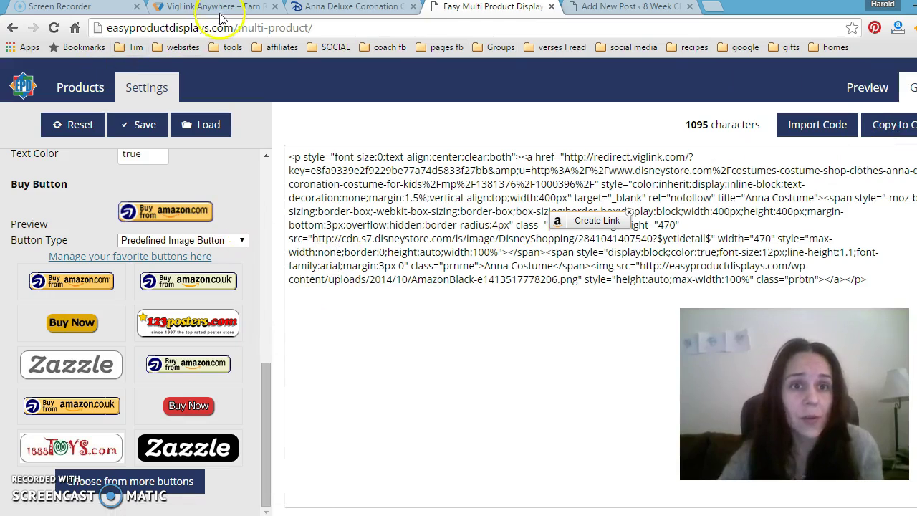
Set Button Type back to None so the product shows 'No buy button' and the code is 946 characters.
{"action": "left_click", "coordinate": [68, 87]}
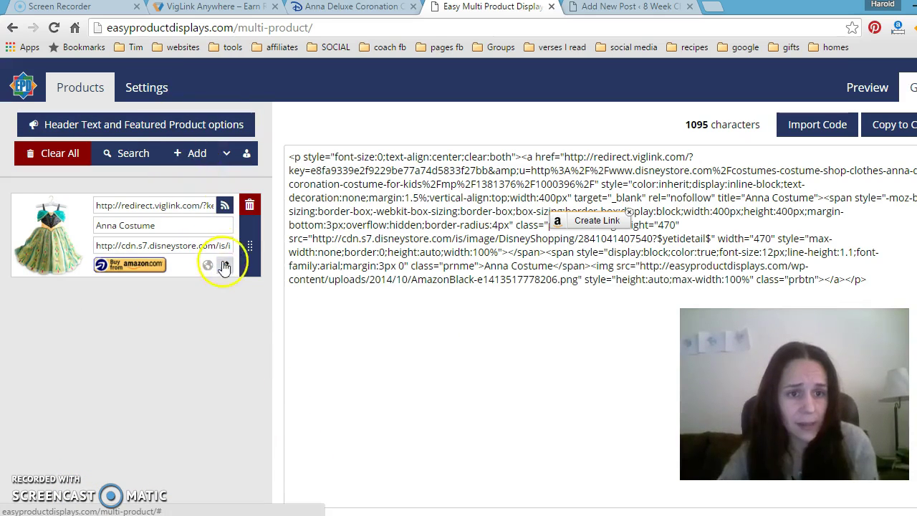
{"action": "left_click", "coordinate": [147, 87]}
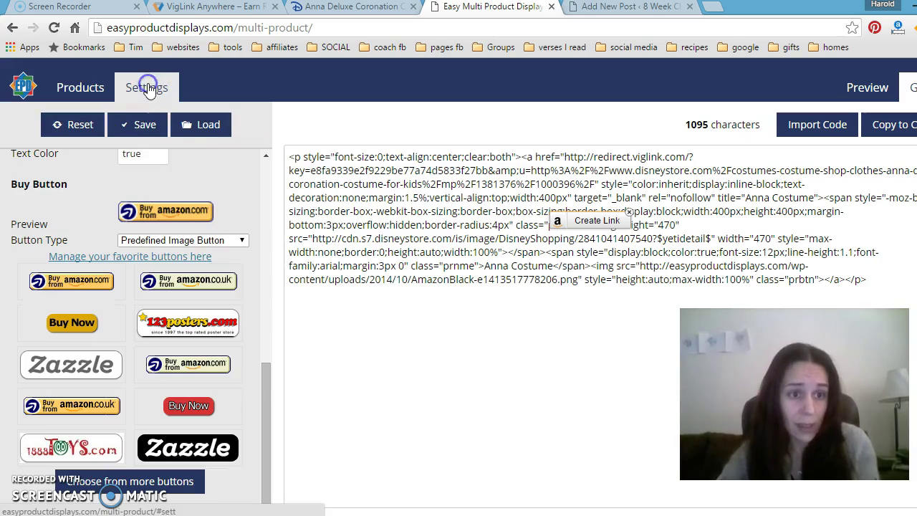
{"action": "left_click", "coordinate": [169, 241]}
{"action": "left_click", "coordinate": [143, 252]}
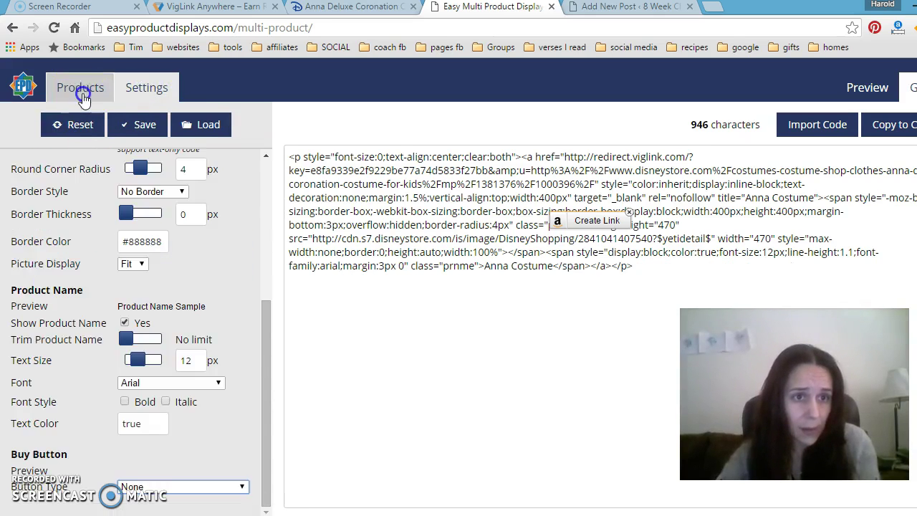
{"action": "left_click", "coordinate": [81, 90]}
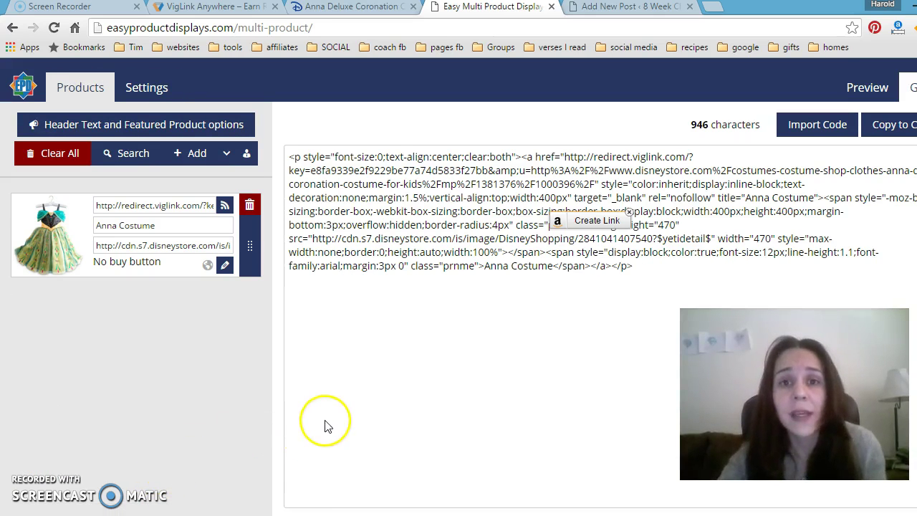